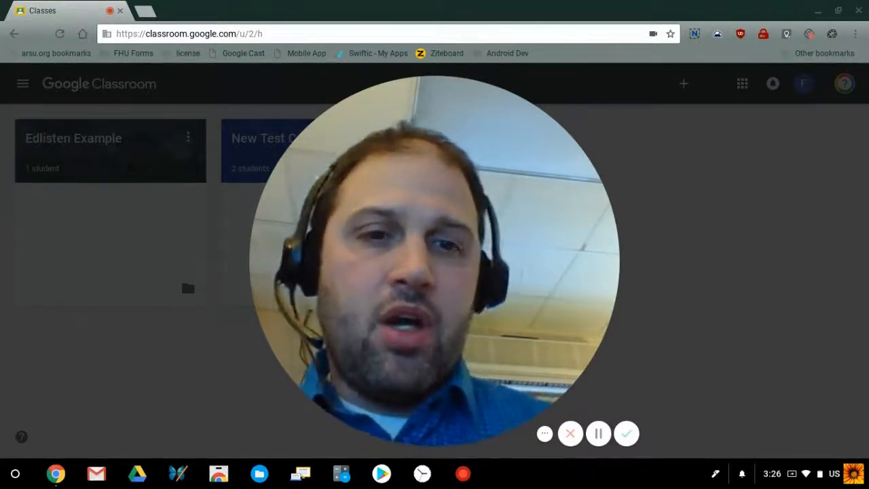
Open the Edlisten Example class and circle the add-post button with the screen drawing tool.
left_click(419, 429)
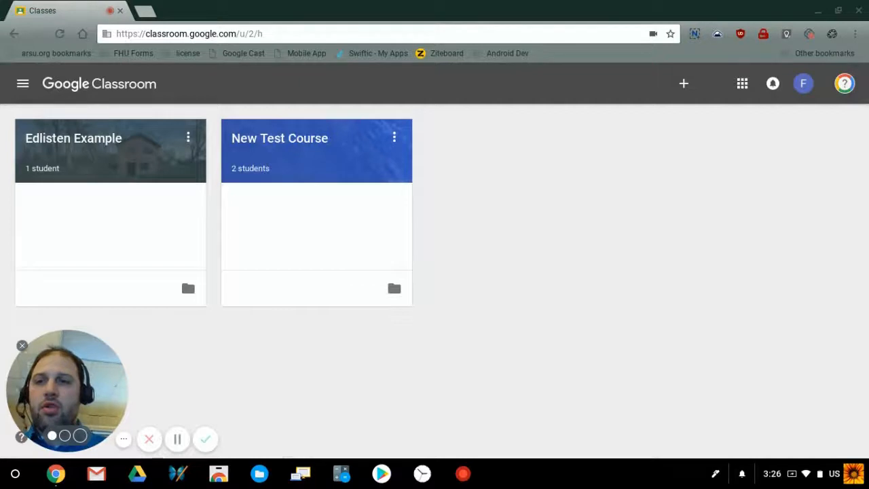
left_click(73, 138)
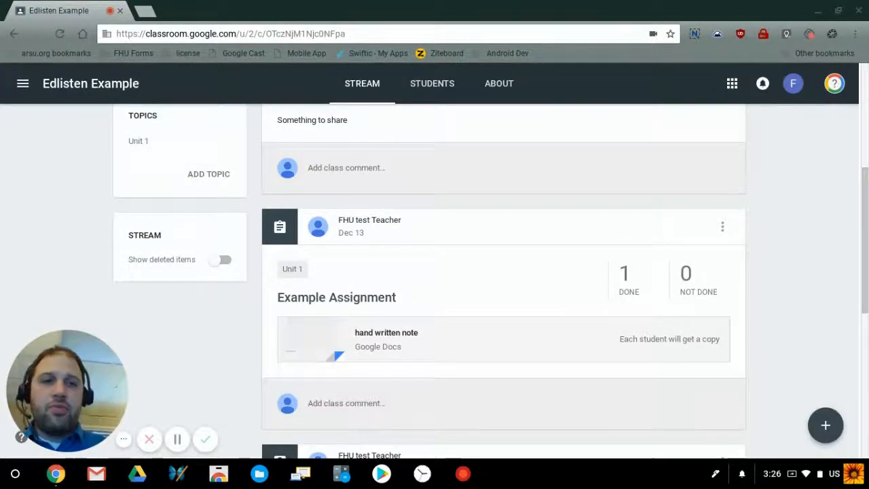
left_click(832, 34)
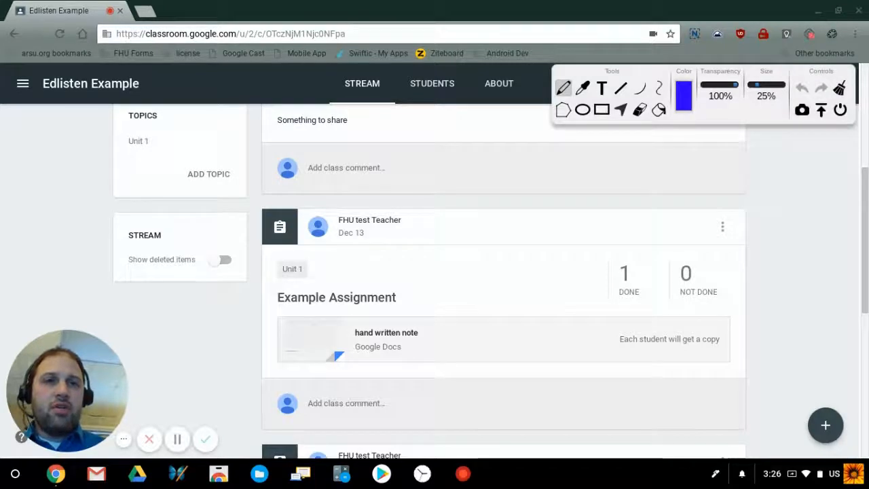
mouse_move(841, 394)
left_mouse_down()
mouse_move(810, 396)
mouse_move(818, 456)
mouse_move(844, 406)
left_mouse_up()
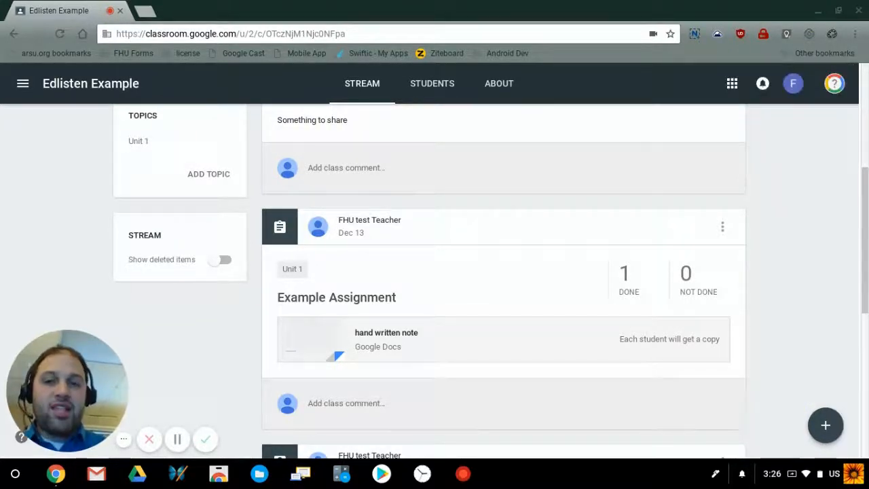
Look through the posts in the class stream and view the blank announcement and assignment forms.
scroll(502, 285, "down", 2)
scroll(503, 286, "up", 4)
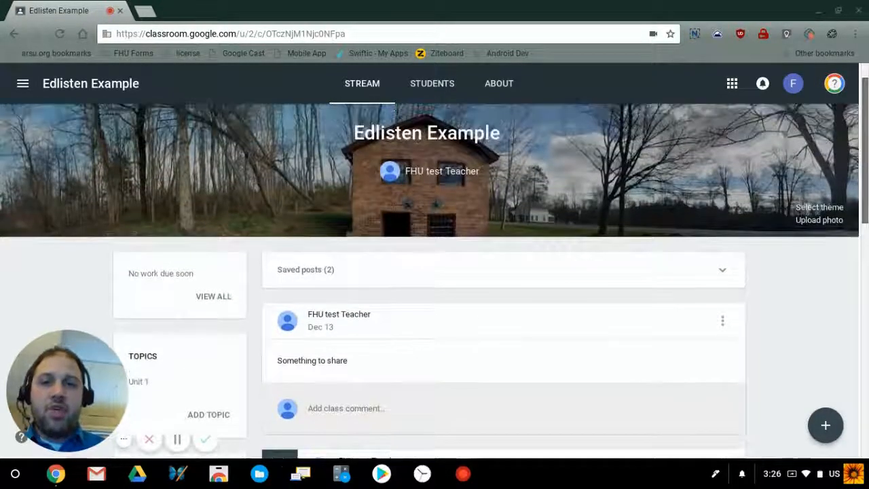
scroll(502, 285, "down", 5)
scroll(502, 286, "down", 2)
scroll(503, 285, "up", 3)
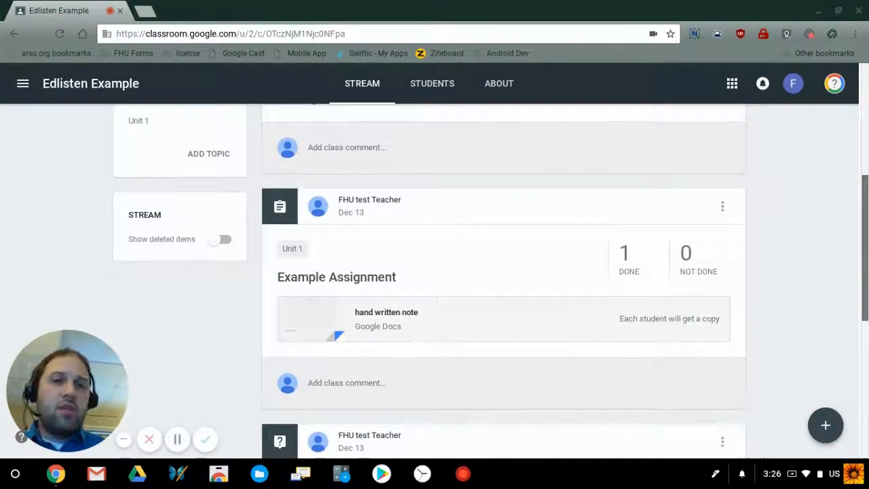
mouse_move(826, 426)
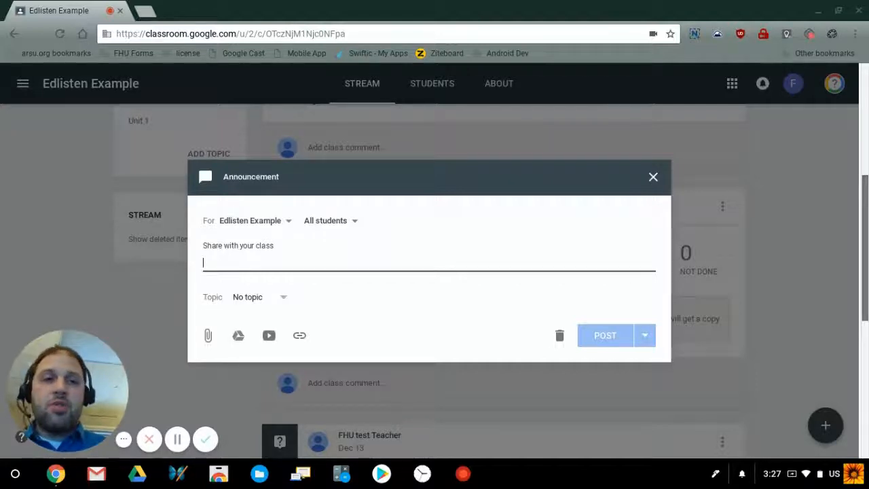
key("Escape")
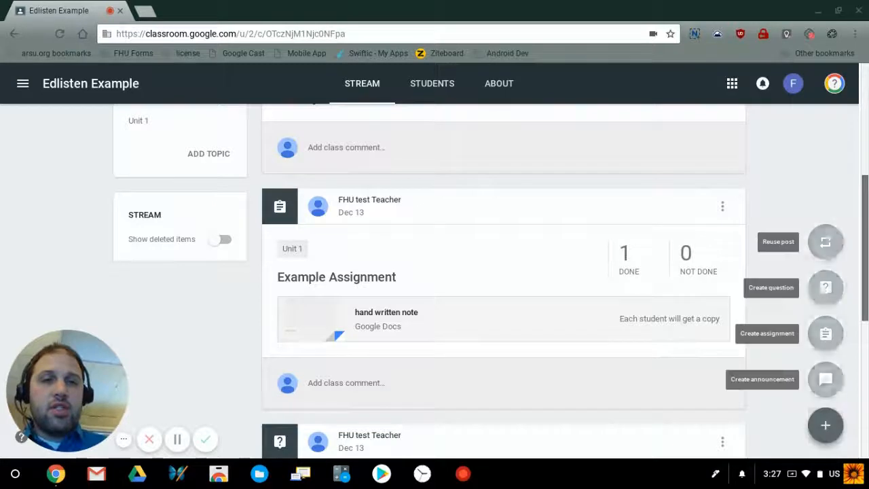
left_click(826, 334)
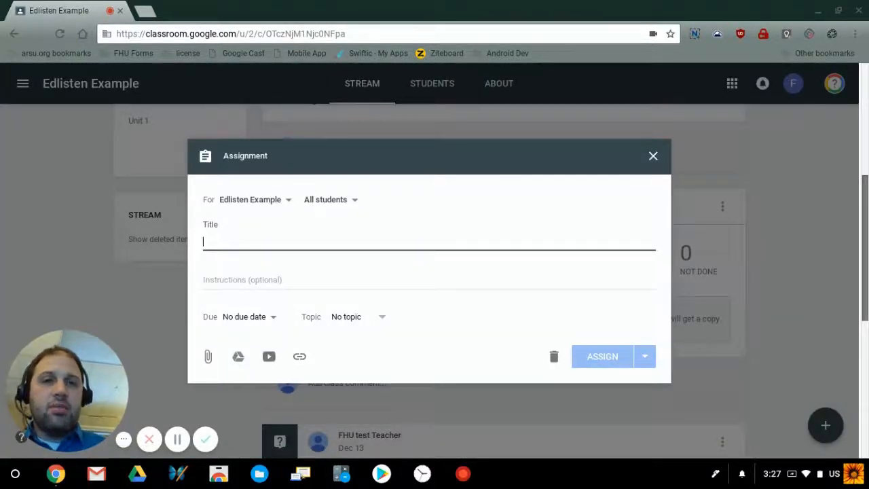
key("Escape")
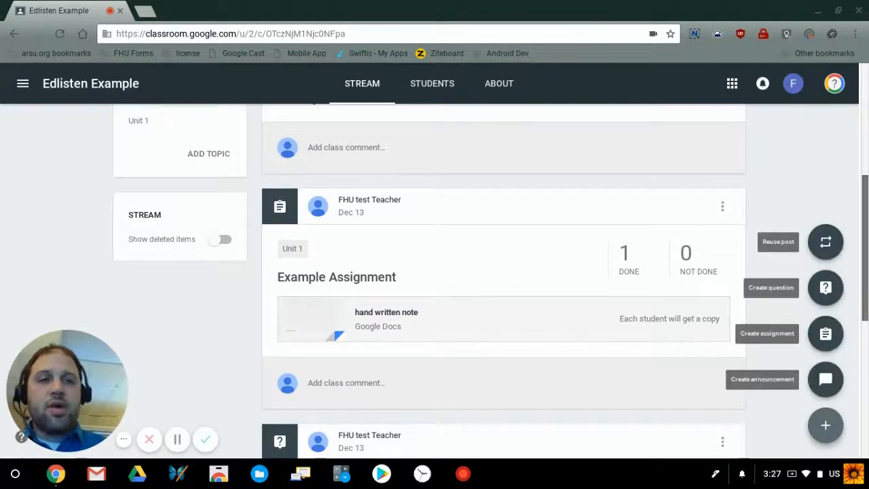
Start a new announcement and set the screen drawing tool's pen color to red, #ff0000.
left_click(826, 379)
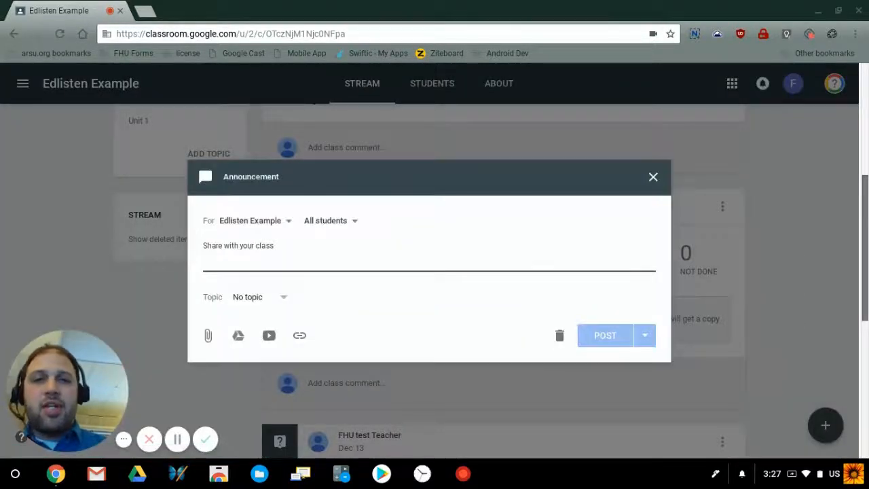
left_click(832, 33)
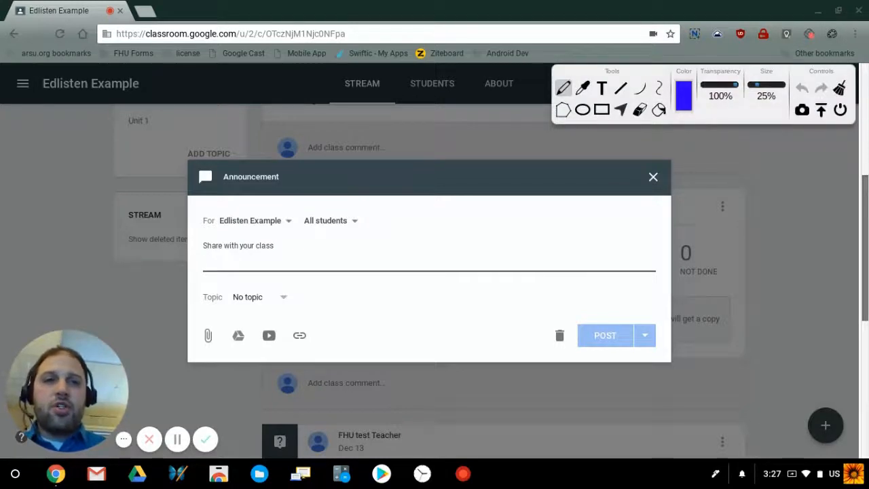
left_click(684, 96)
left_click(500, 168)
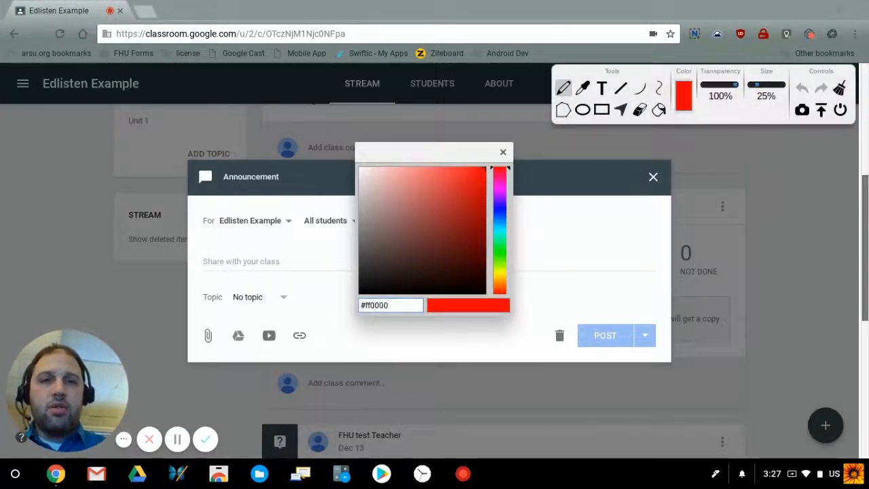
left_click(503, 152)
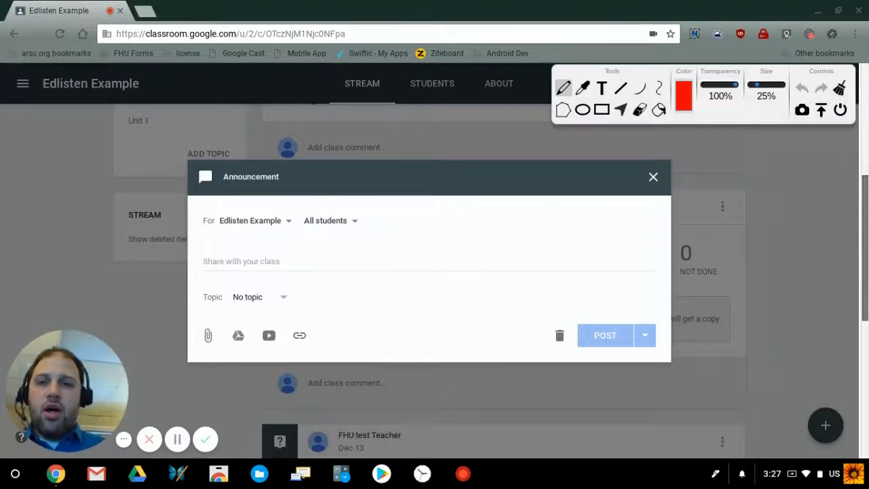
Circle the announcement form's recipients, topic, attachment options and message field in red.
mouse_move(201, 209)
left_mouse_down()
mouse_move(196, 216)
mouse_move(254, 242)
mouse_move(377, 218)
mouse_move(178, 215)
left_mouse_up()
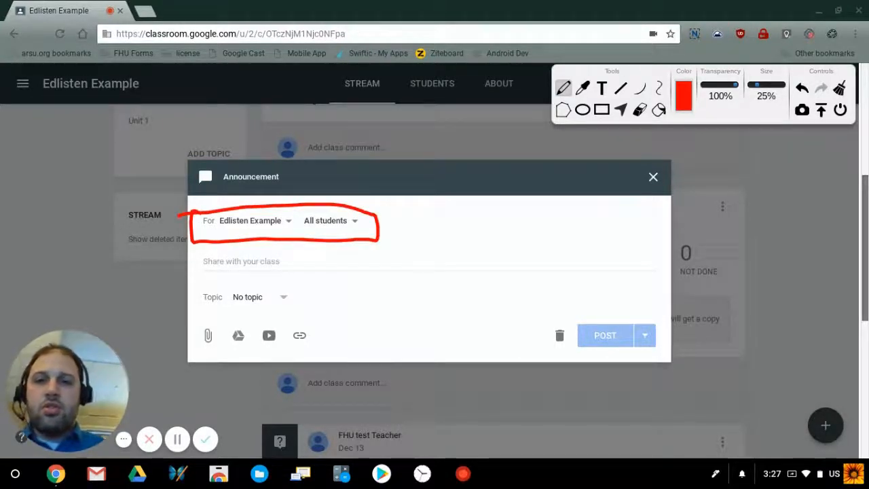
mouse_move(297, 288)
left_mouse_down()
mouse_move(188, 299)
mouse_move(260, 314)
mouse_move(299, 290)
left_mouse_up()
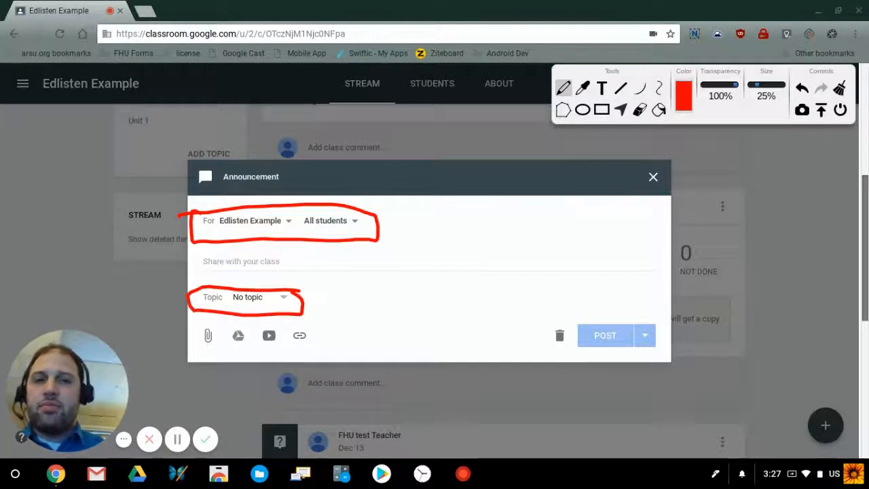
mouse_move(197, 326)
left_mouse_down()
mouse_move(189, 348)
mouse_move(259, 360)
mouse_move(325, 331)
mouse_move(185, 334)
left_mouse_up()
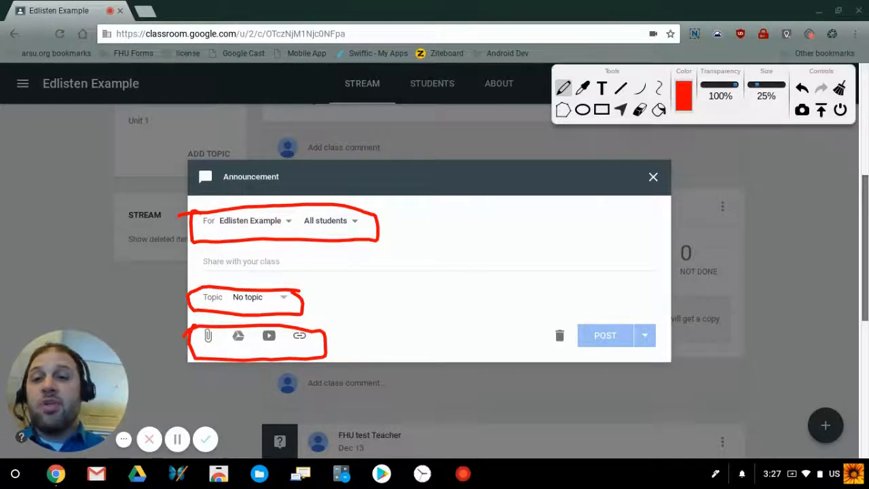
mouse_move(206, 250)
left_mouse_down()
mouse_move(201, 257)
mouse_move(352, 278)
mouse_move(359, 245)
mouse_move(191, 253)
left_mouse_up()
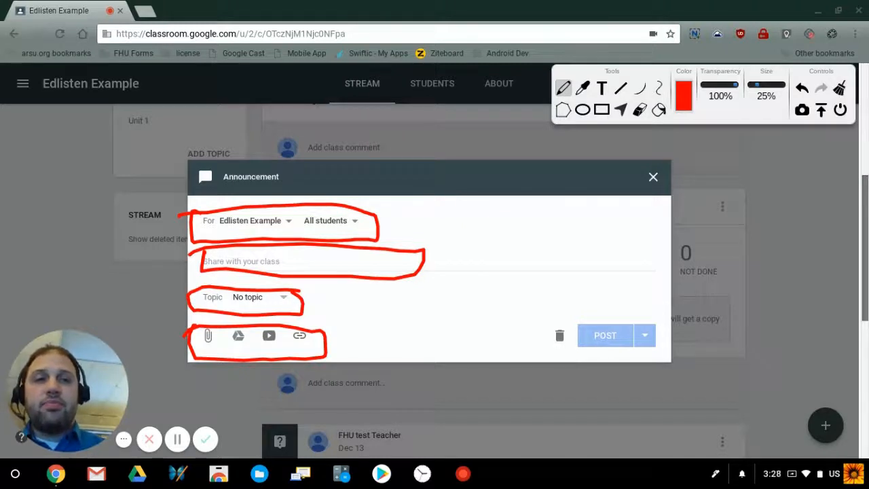
Clear all drawn marks from the announcement form and close the screen drawing tool.
left_click(839, 88)
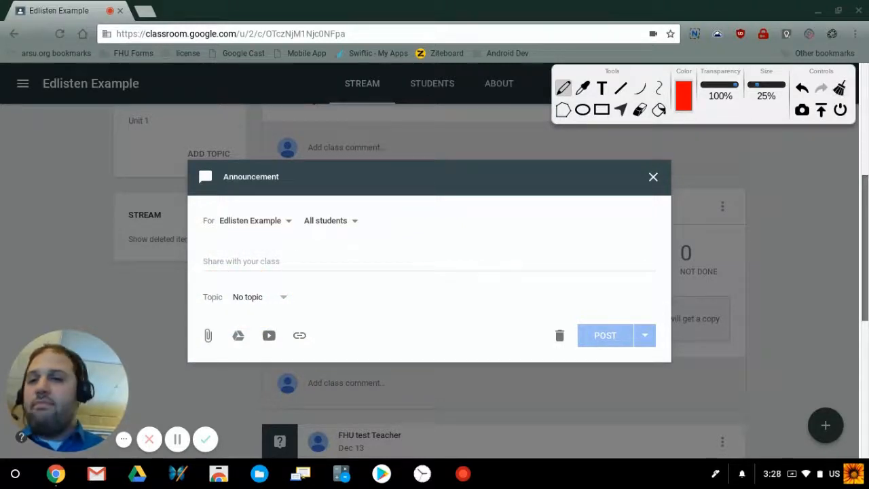
left_click_drag(279, 232, 281, 234)
left_click(840, 89)
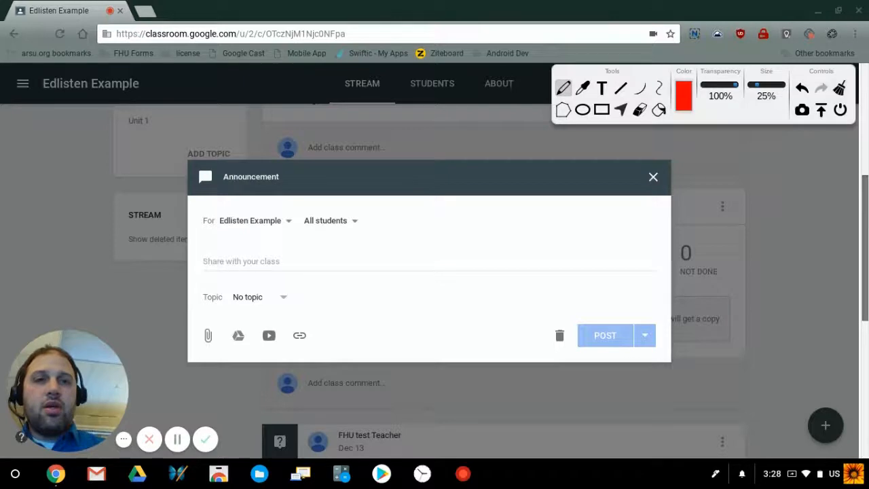
left_click(620, 109)
left_click(840, 109)
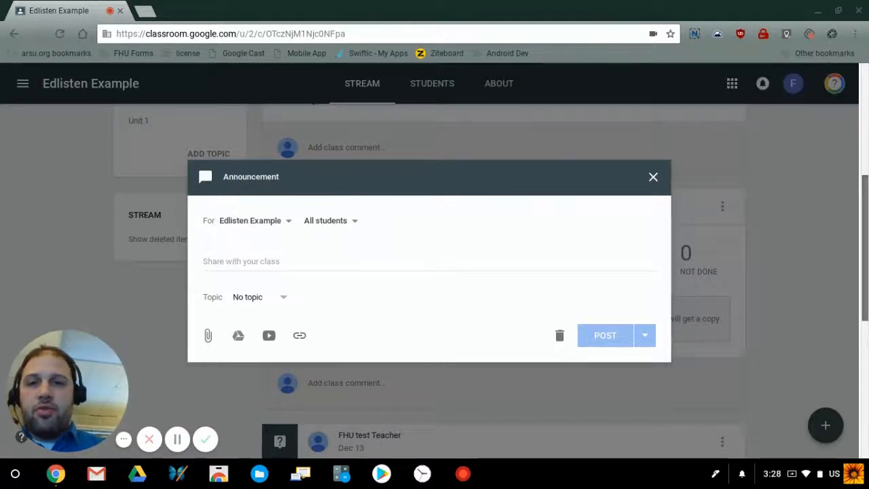
Add New Test Course to the announcement's classes and remove it again, keeping Edlisten Example.
left_click(254, 221)
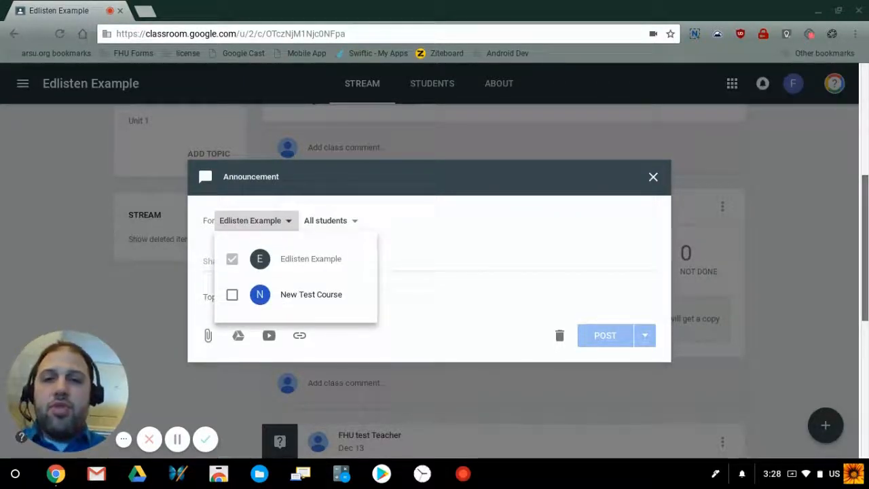
left_click(233, 294)
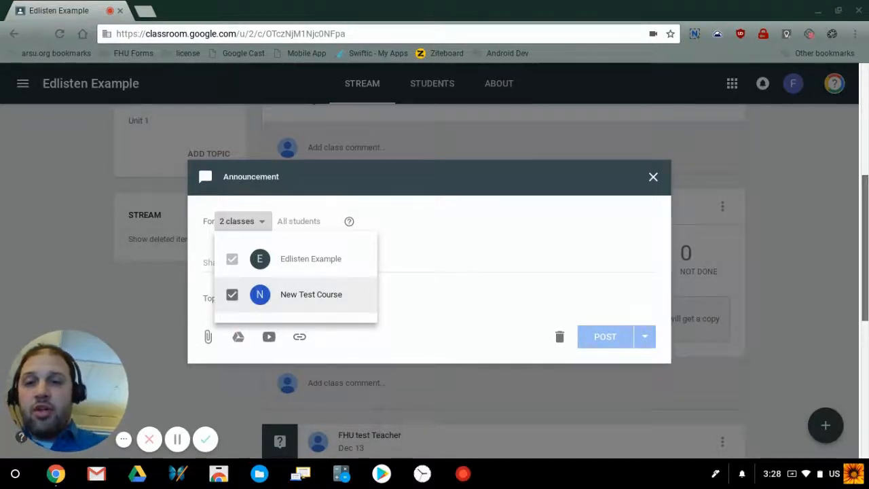
left_click(233, 294)
key("Escape")
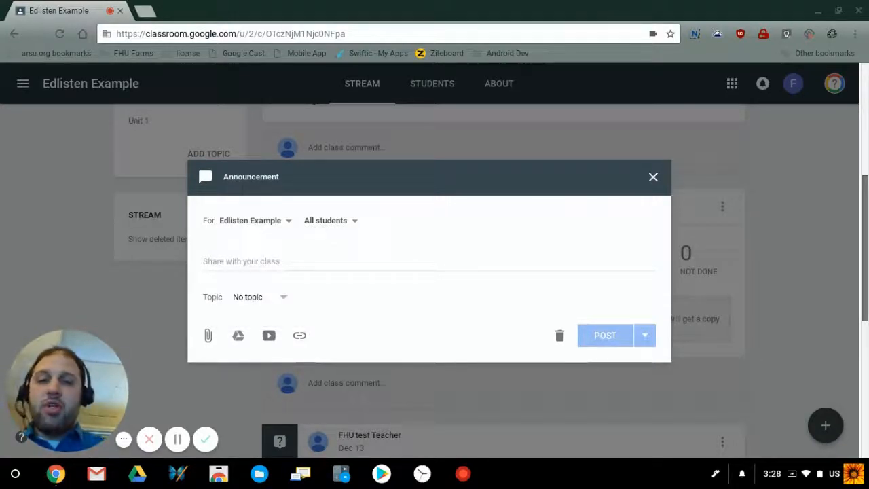
Deselect and reselect All students as the announcement's recipients, leaving all students selected.
left_click(331, 220)
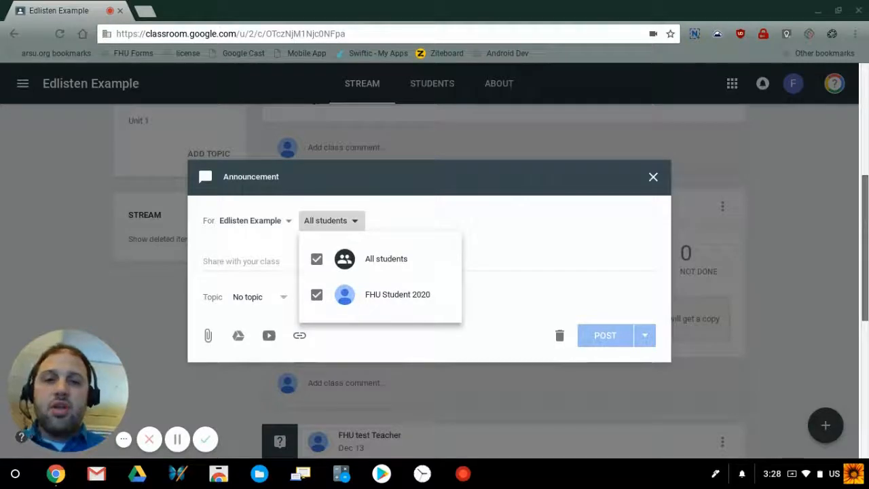
left_click(317, 259)
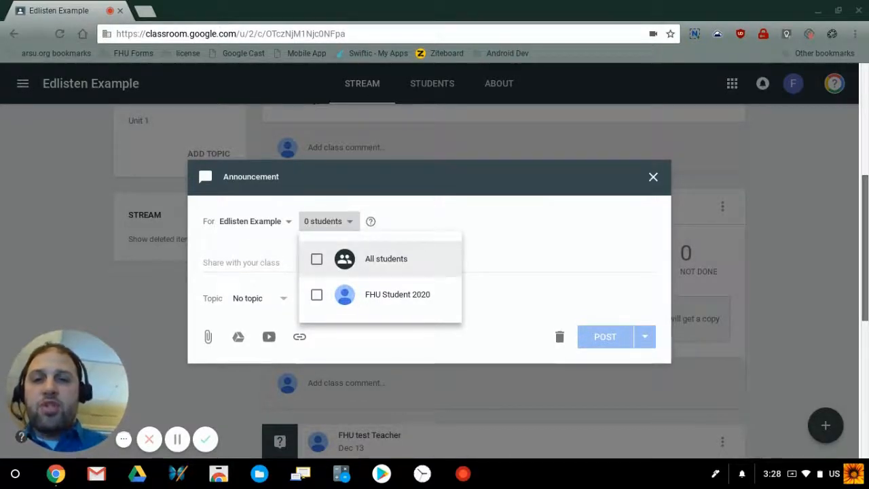
left_click(317, 259)
left_click(316, 259)
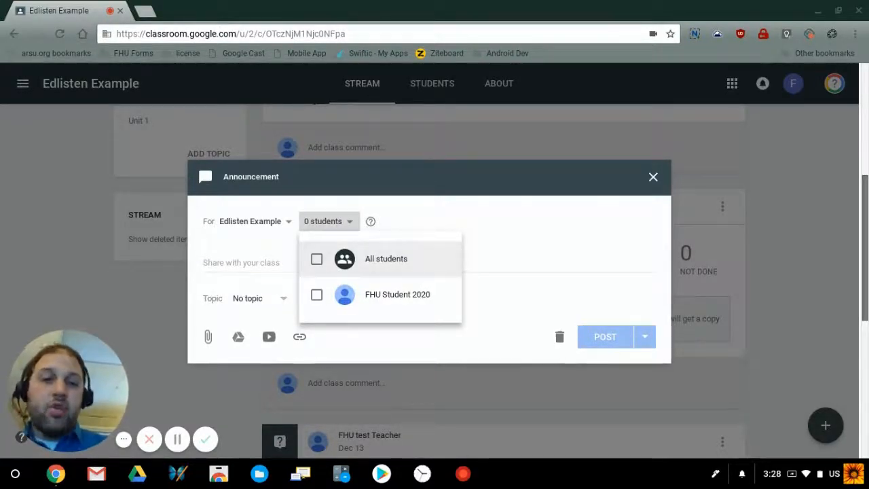
left_click(317, 258)
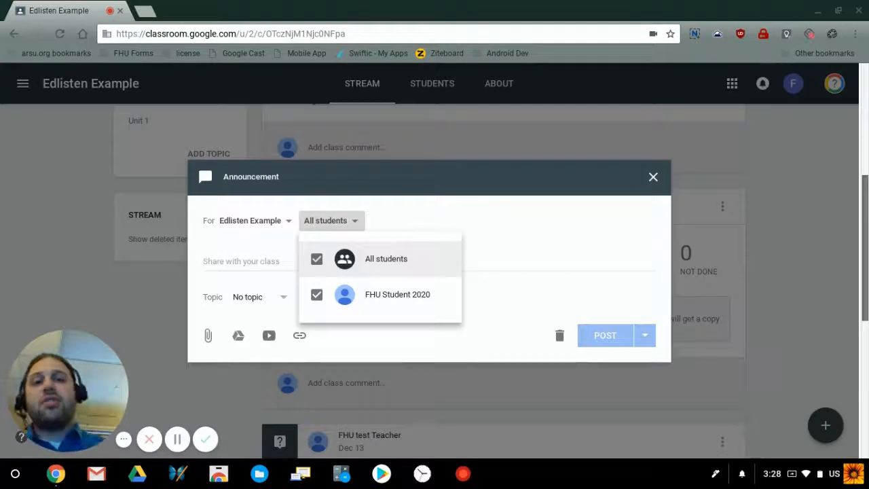
key("Escape")
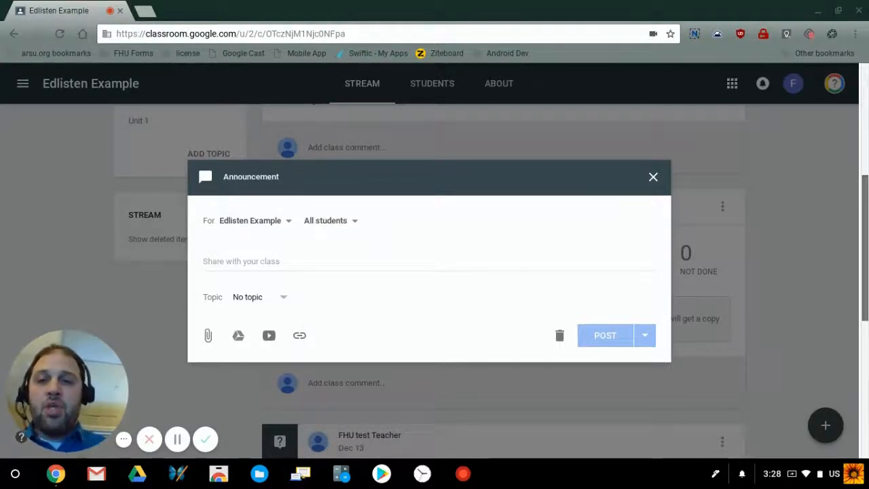
Write the announcement "I will be out tomorrow, please listen to your Sub" and correct the spelling of "tomorrow".
left_click(359, 262)
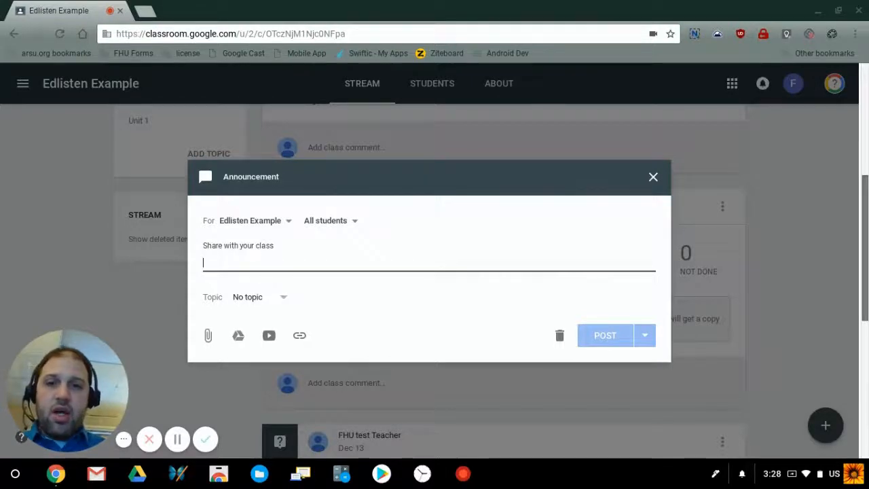
type("I will be out tomarrow, please listen to your Sub")
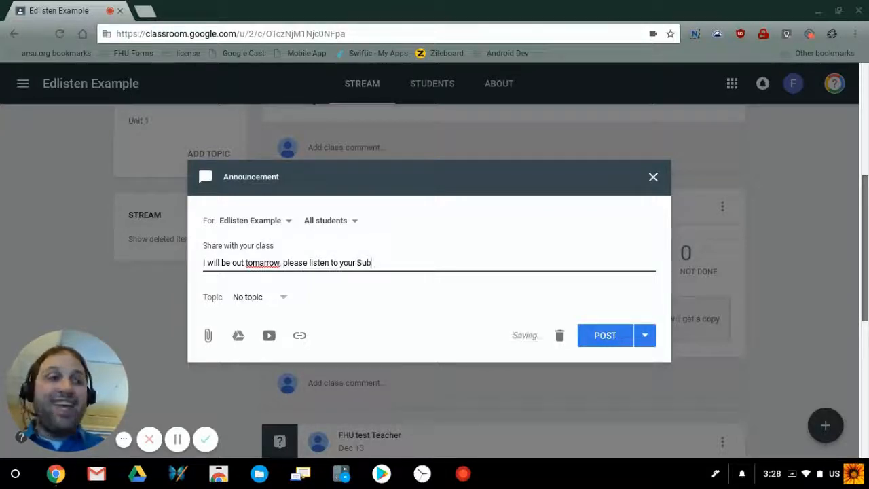
left_click(269, 262)
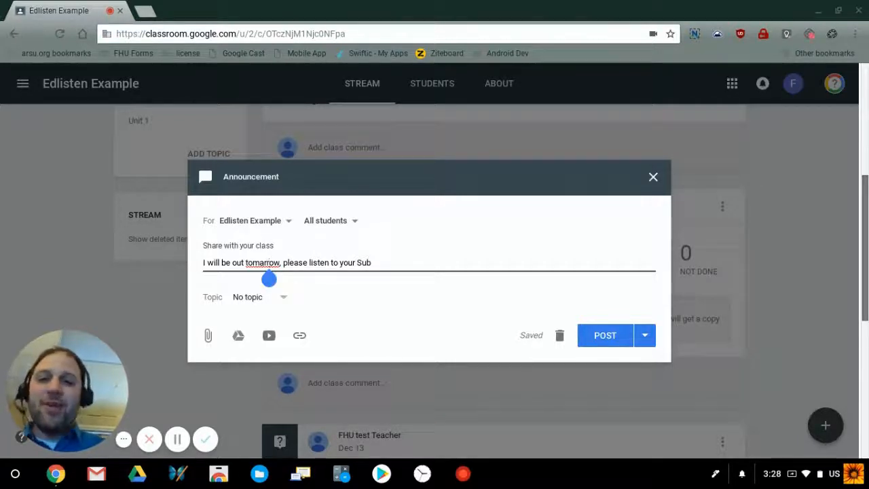
right_click(257, 263)
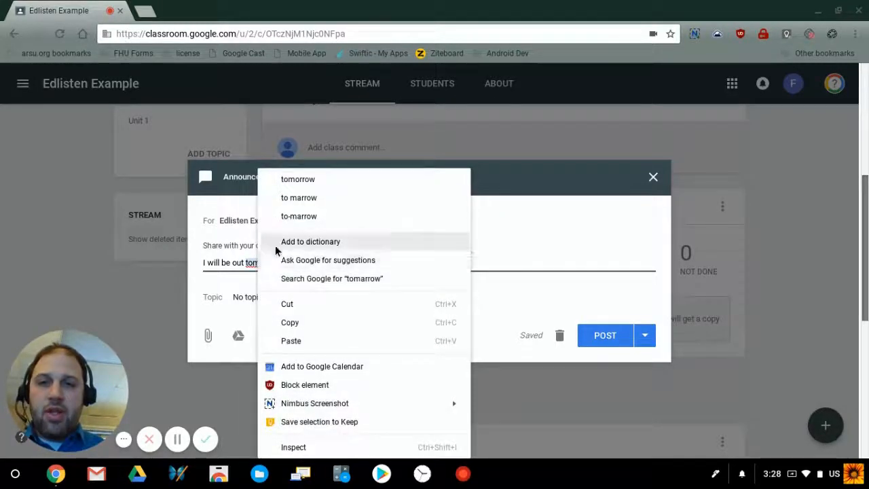
left_click(301, 182)
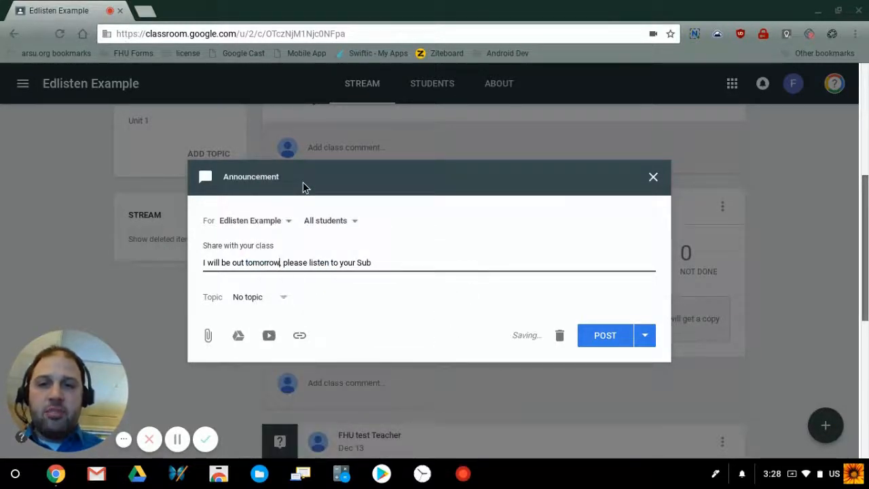
left_click(371, 264)
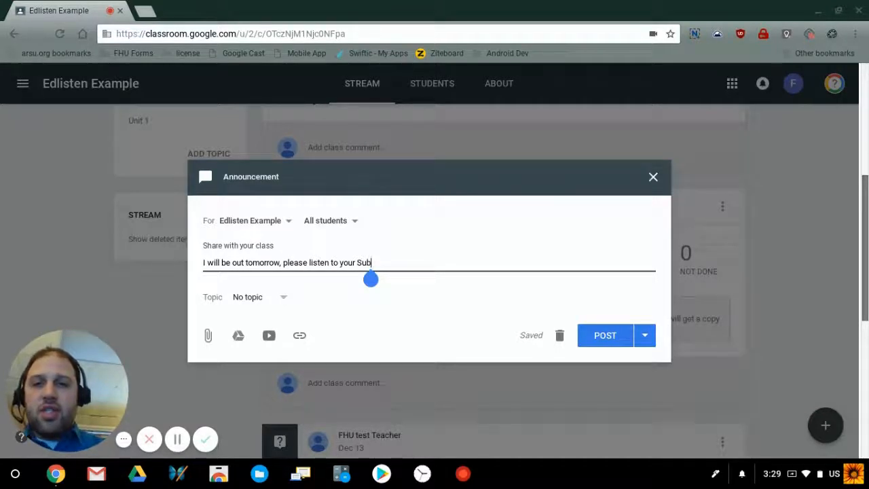
Create a new topic named "Daily Journal" for the announcement.
left_click(258, 297)
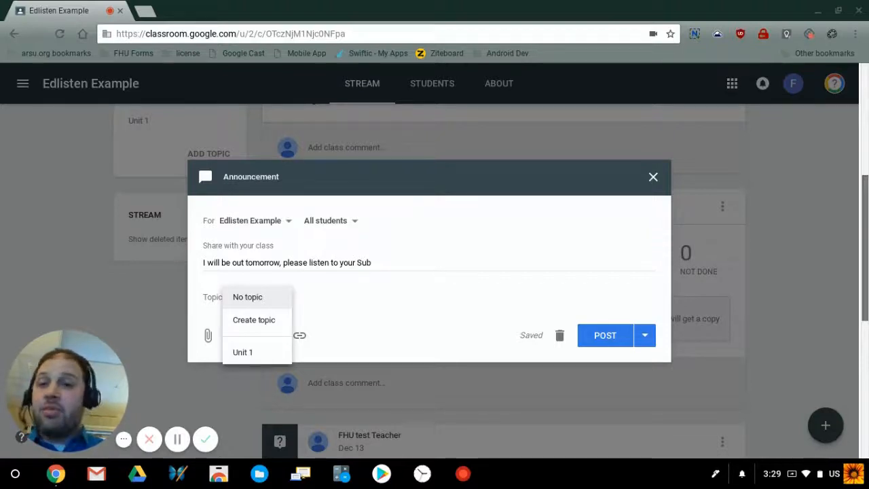
key("Down")
key("Return")
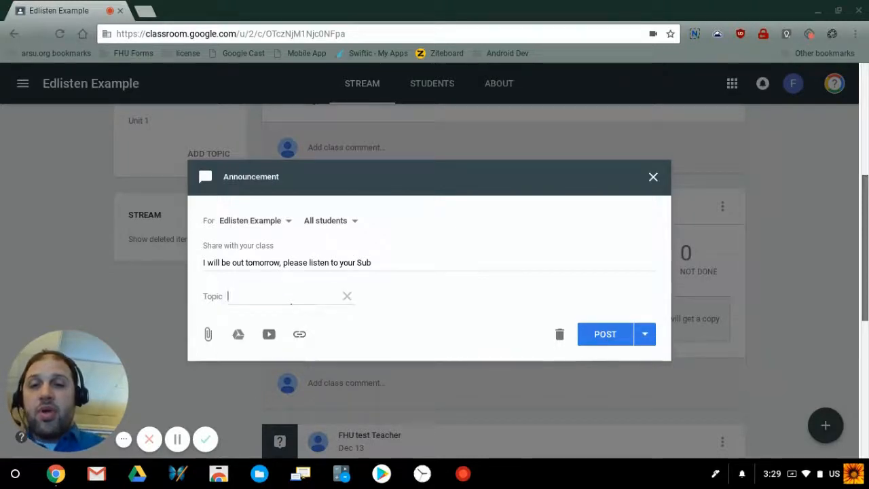
type("Daily Journal")
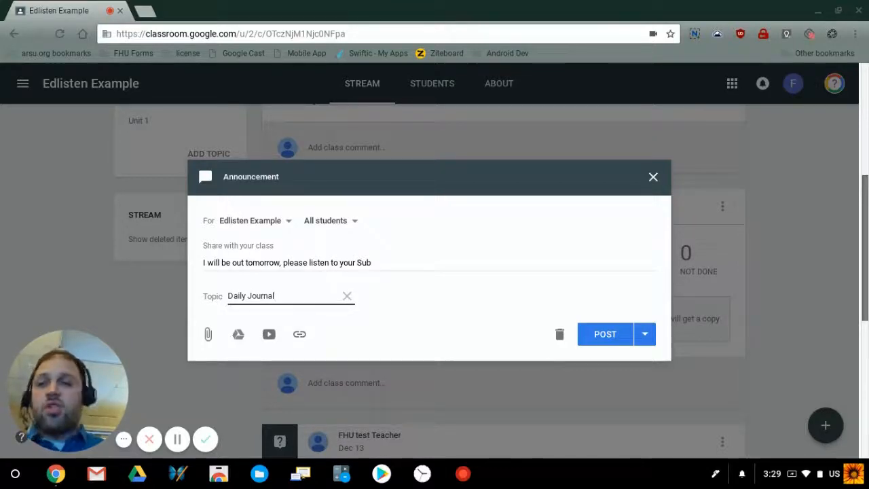
left_click(397, 286)
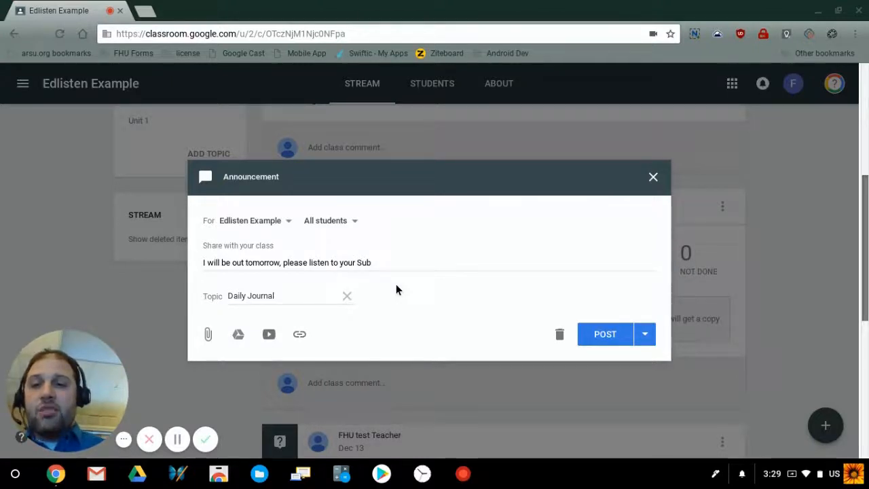
View the announcement's file upload and Google Drive attachment pickers, marking the Drive option with the pen in between, and close both without adding files.
left_click(208, 334)
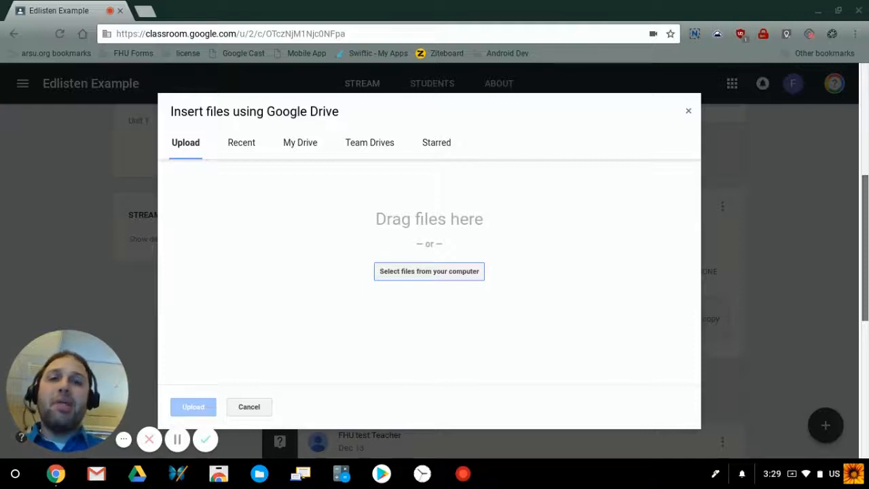
key("Escape")
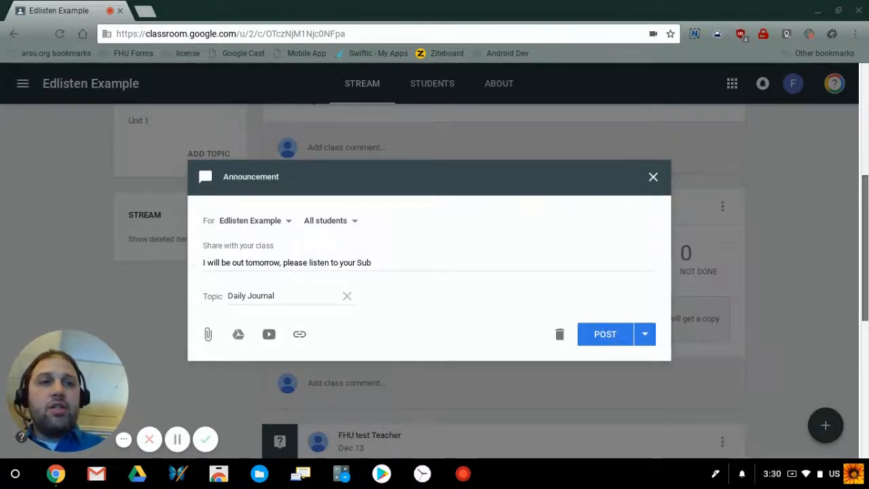
key("alt+p")
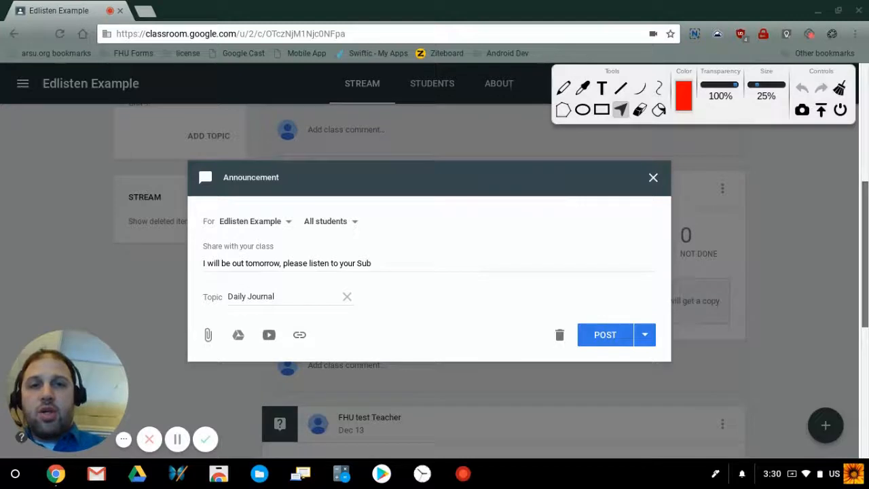
left_click(563, 88)
mouse_move(241, 329)
left_mouse_down()
mouse_move(253, 341)
mouse_move(239, 324)
left_mouse_up()
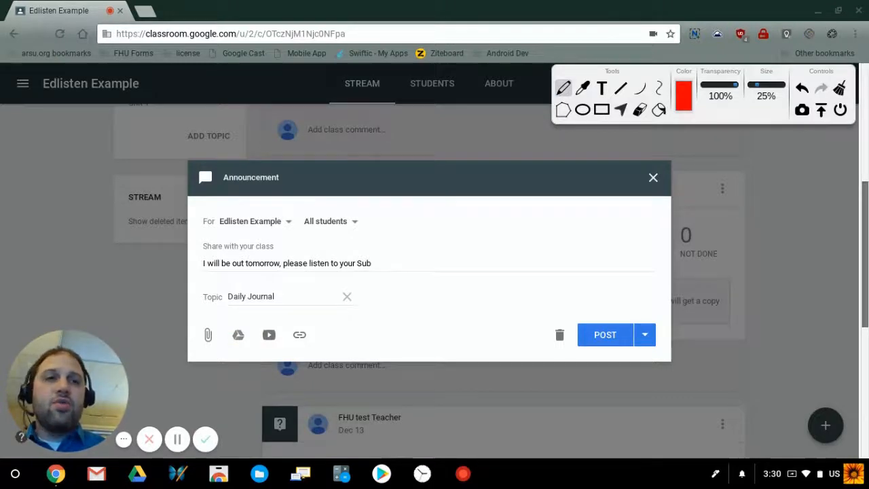
left_click(840, 110)
left_click(237, 335)
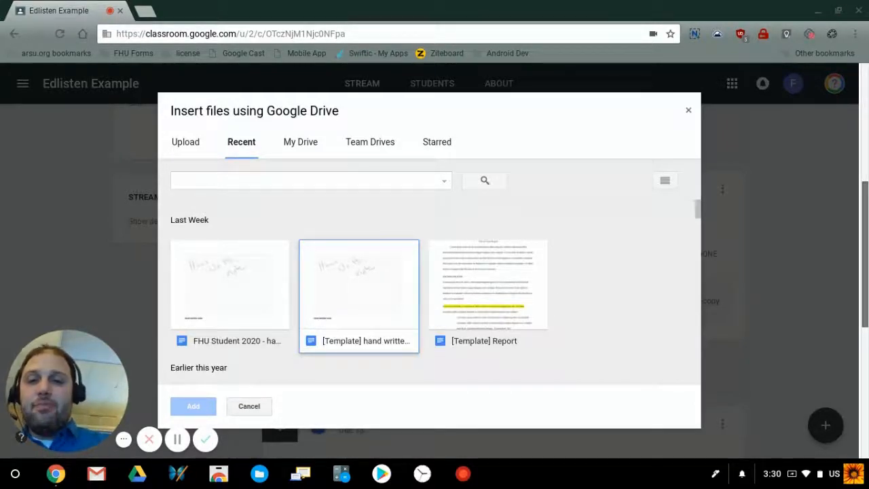
key("Escape")
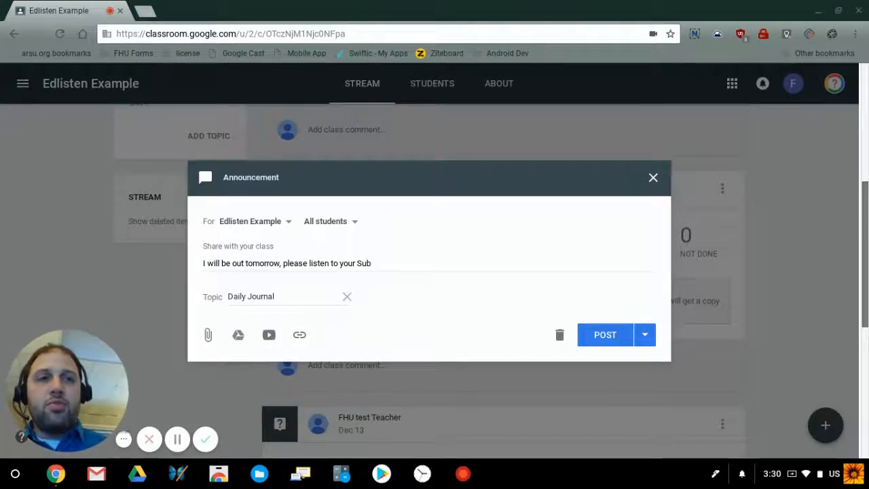
Circle the YouTube and link attachment options in red with the pen and clear the marks.
left_click(809, 34)
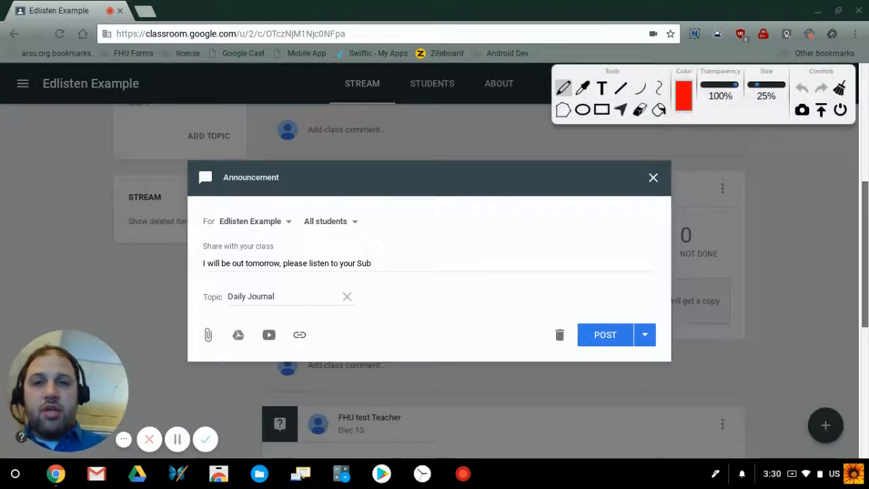
mouse_move(275, 327)
left_mouse_down()
mouse_move(251, 334)
mouse_move(307, 330)
mouse_move(289, 329)
left_mouse_up()
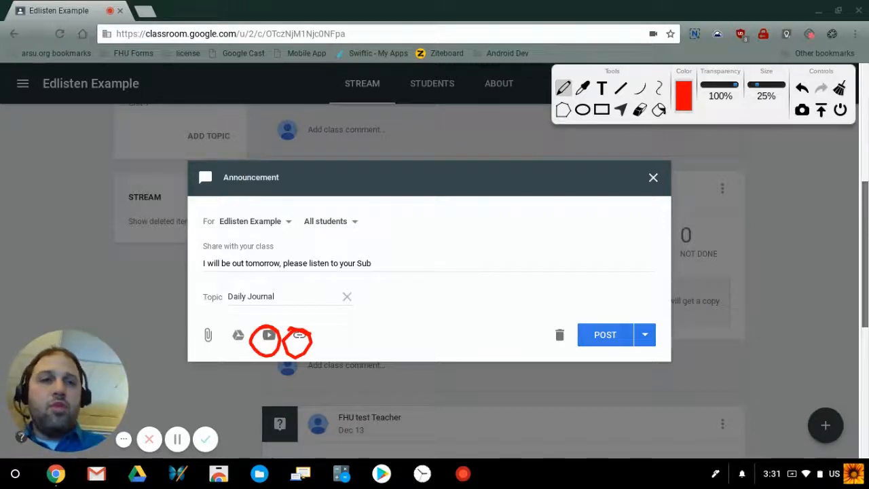
left_click(839, 89)
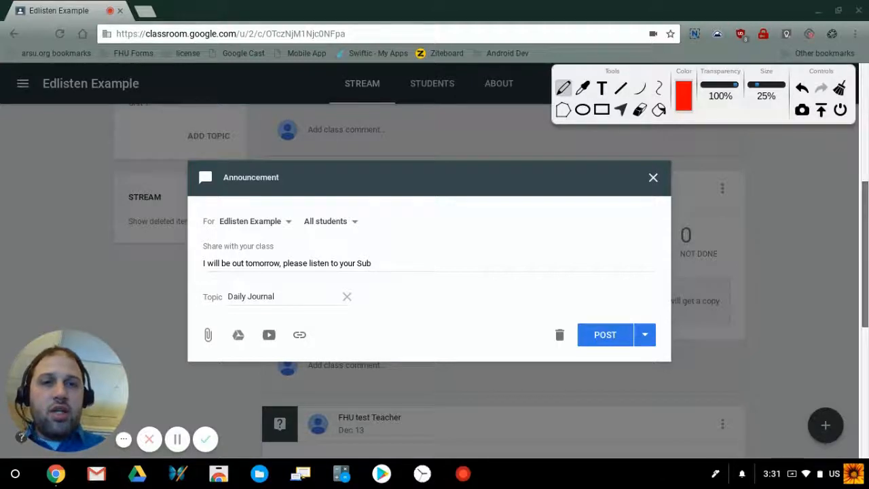
Display the announcement's Post, Schedule and Save draft options and save the announcement as a draft.
left_click(621, 109)
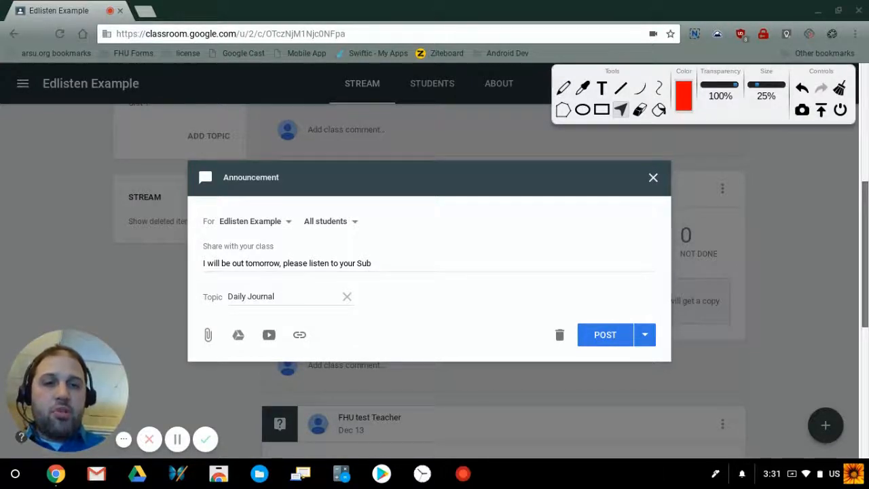
left_click(645, 334)
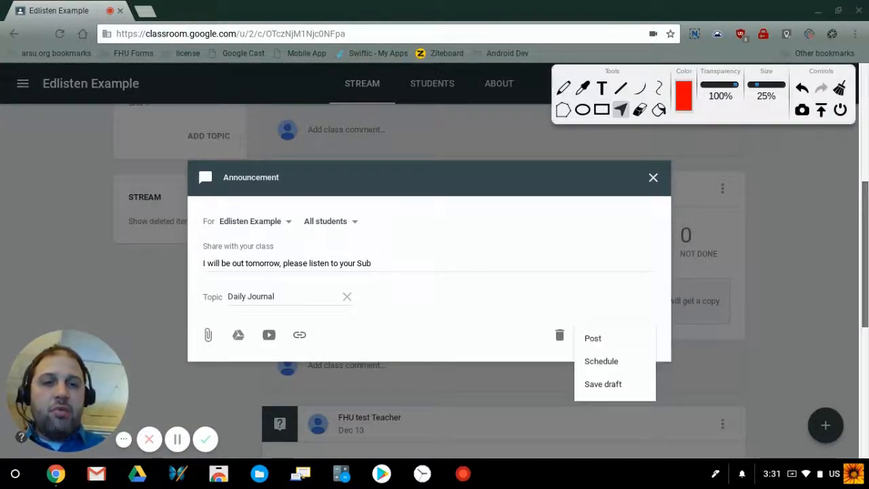
key("Escape")
left_click(645, 334)
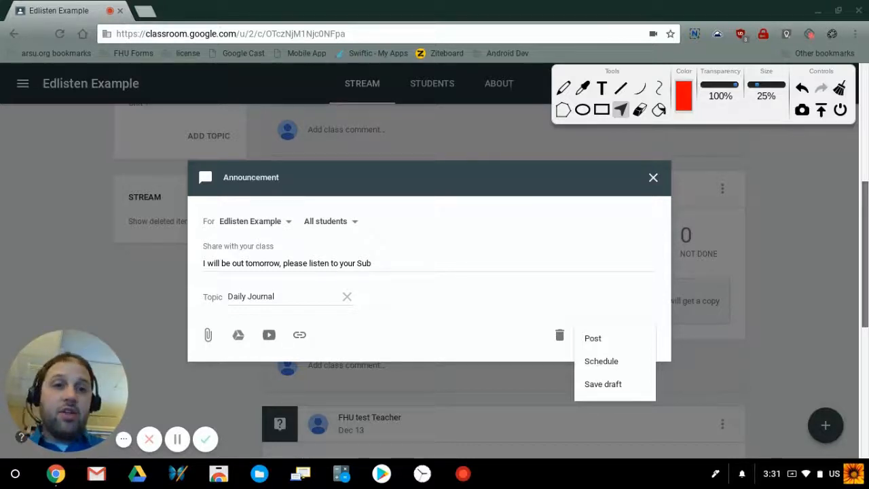
left_click(563, 88)
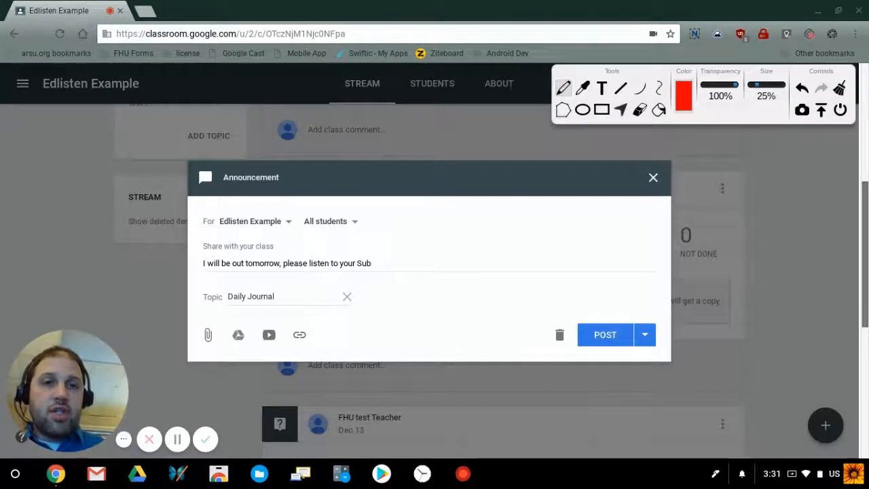
left_click(621, 109)
left_click(645, 334)
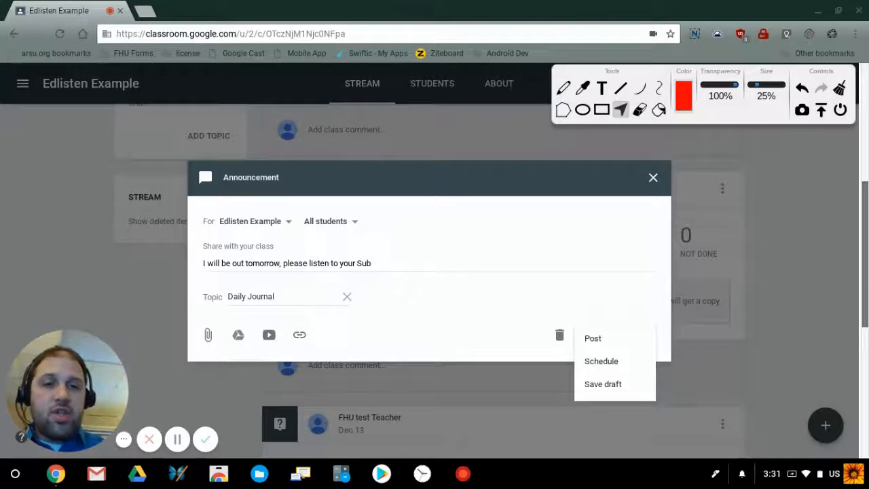
left_click(593, 338)
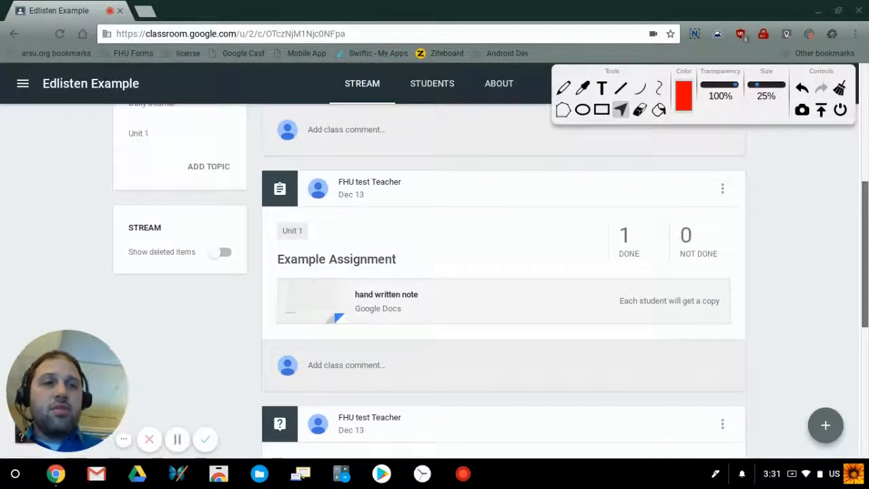
Expand the saved posts in the class stream and reopen the draft announcement "I will be out tomorrow, please listen to your Sub".
scroll(503, 286, "down", 3)
scroll(503, 285, "up", 2)
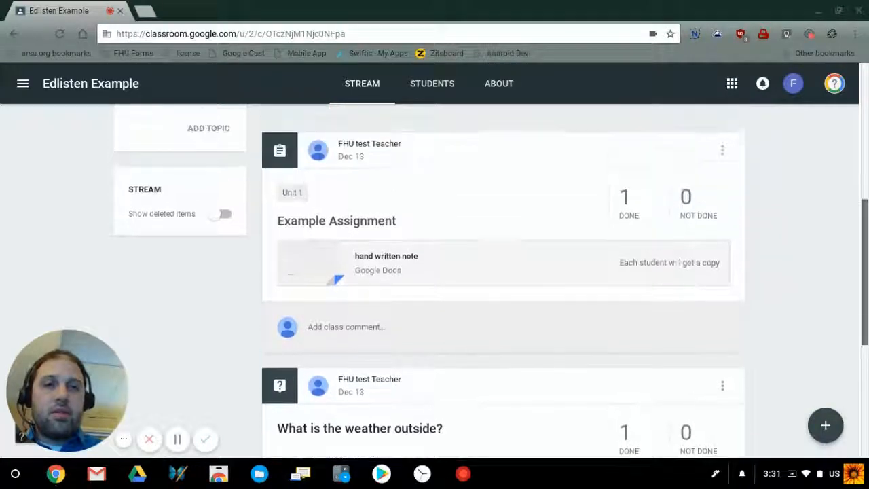
scroll(502, 285, "up", 5)
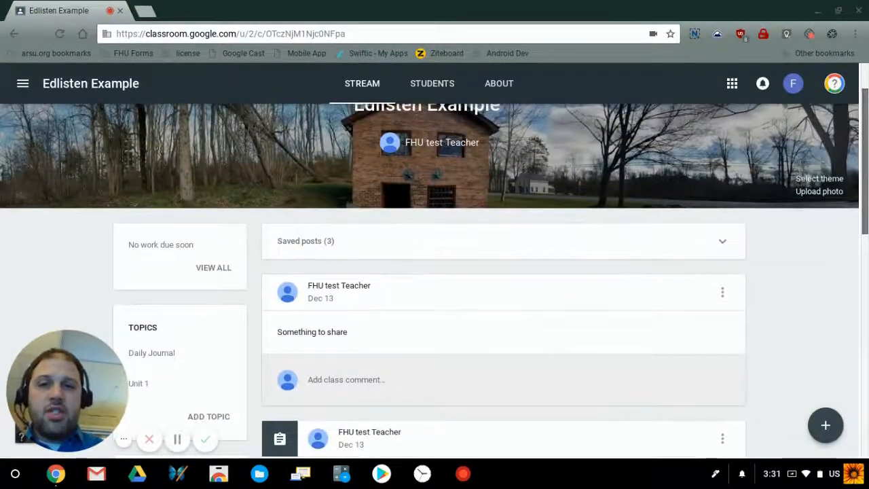
left_click(722, 241)
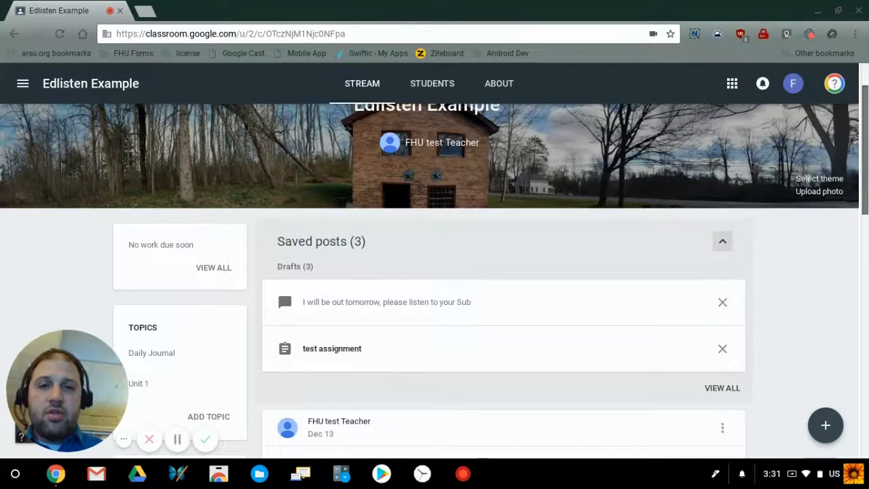
left_click(386, 302)
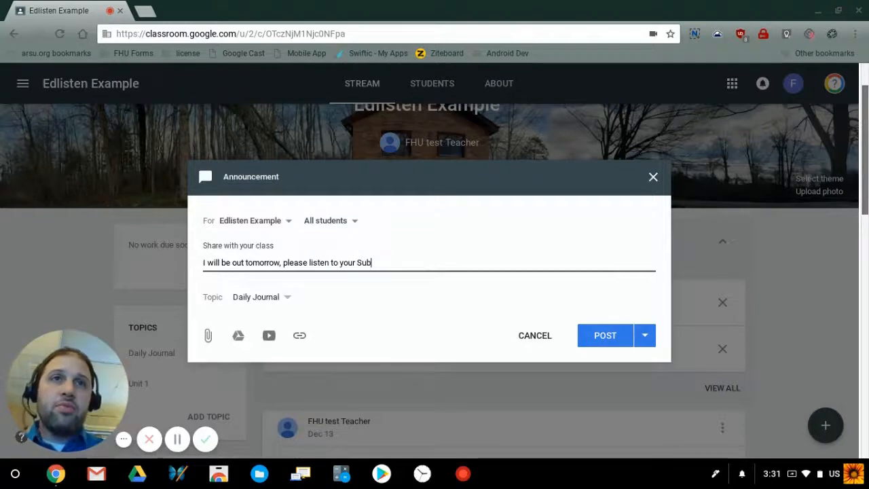
Schedule the draft announcement for Dec 19, 2017 at 3:00 PM.
left_click(645, 336)
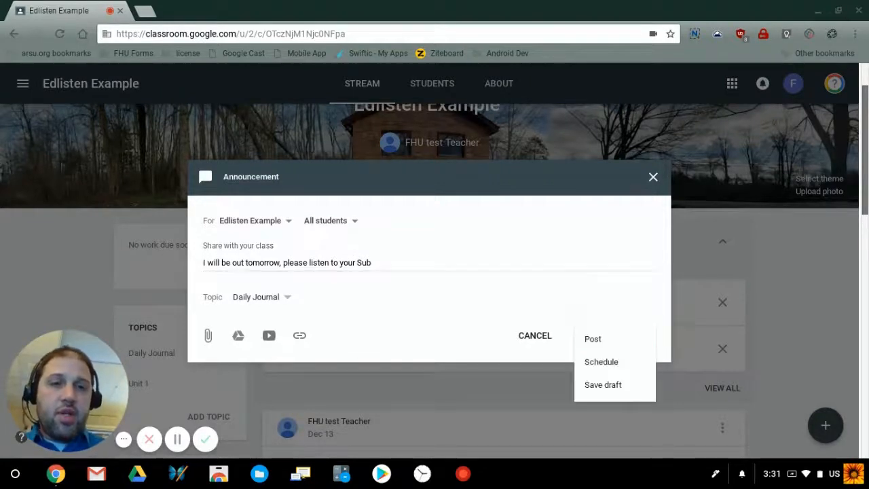
left_click(601, 361)
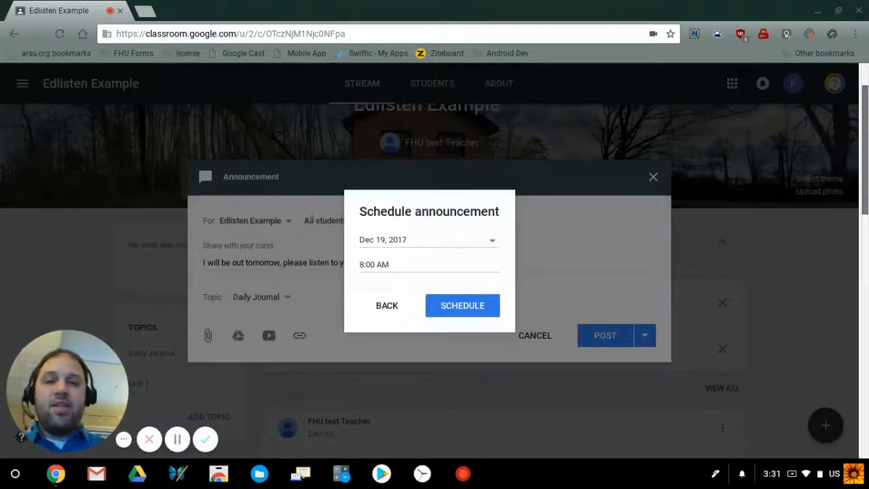
left_click(375, 265)
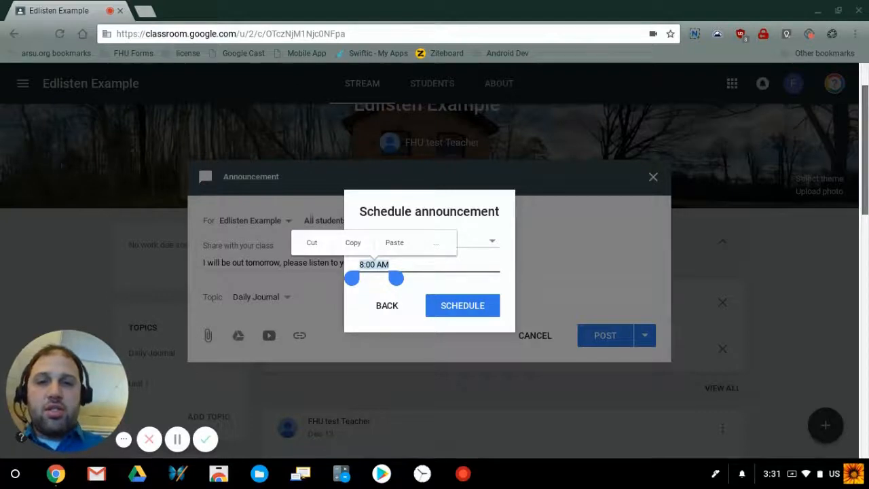
left_click(361, 265)
left_click(364, 280)
key("BackSpace")
type("3")
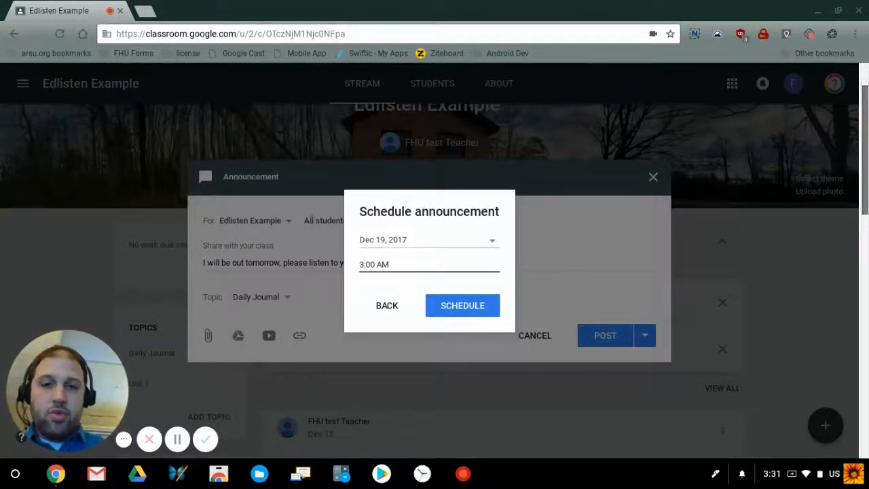
left_click(378, 265)
key("BackSpace")
type("p")
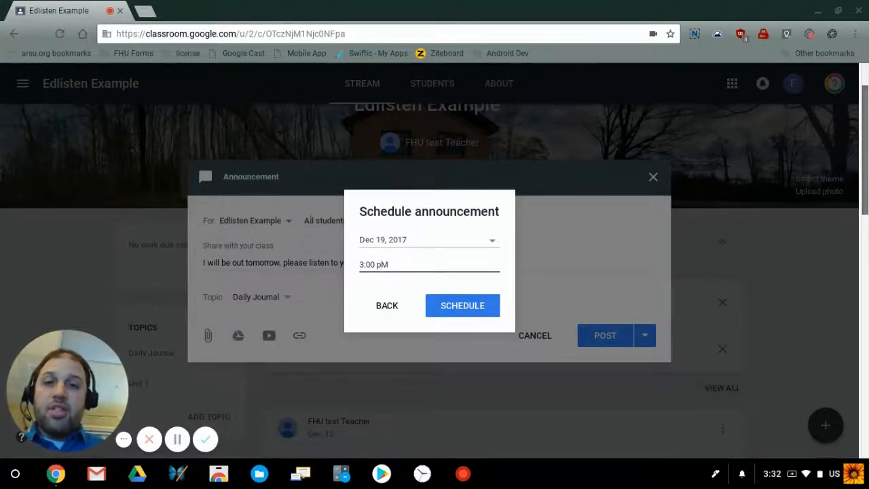
key("Return")
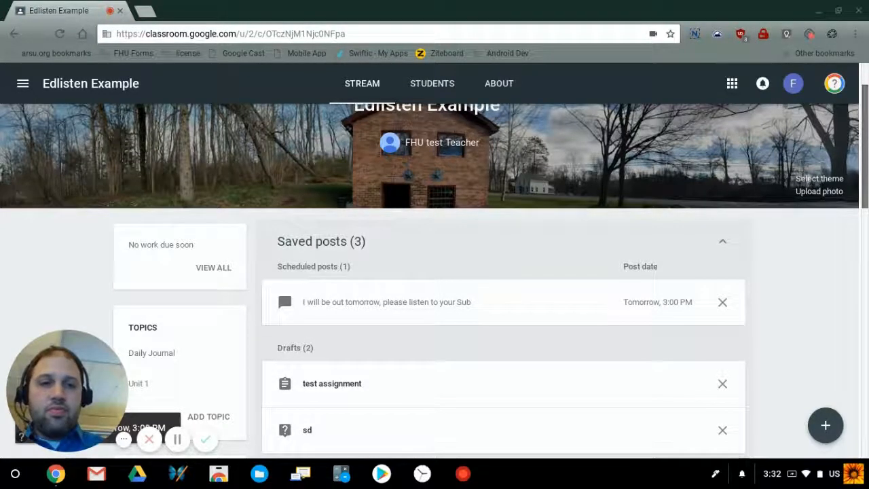
Start a new assignment for the Edlisten Example class.
scroll(435, 271, "down", 1)
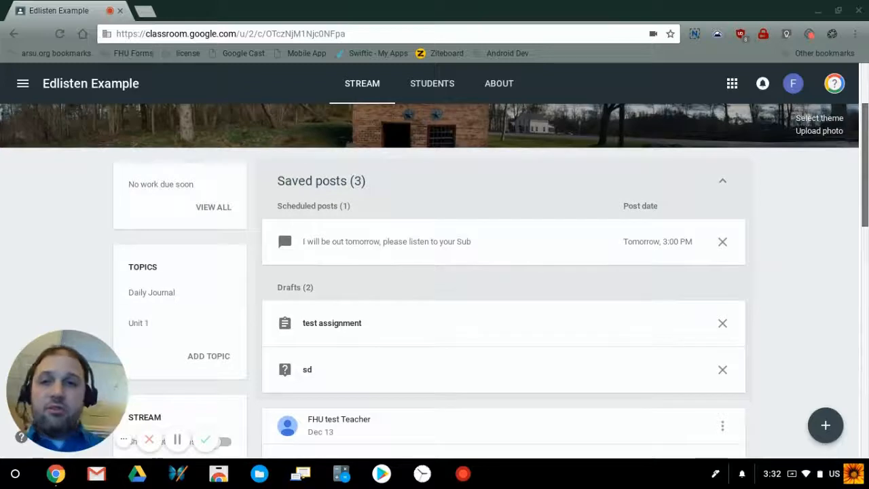
mouse_move(826, 425)
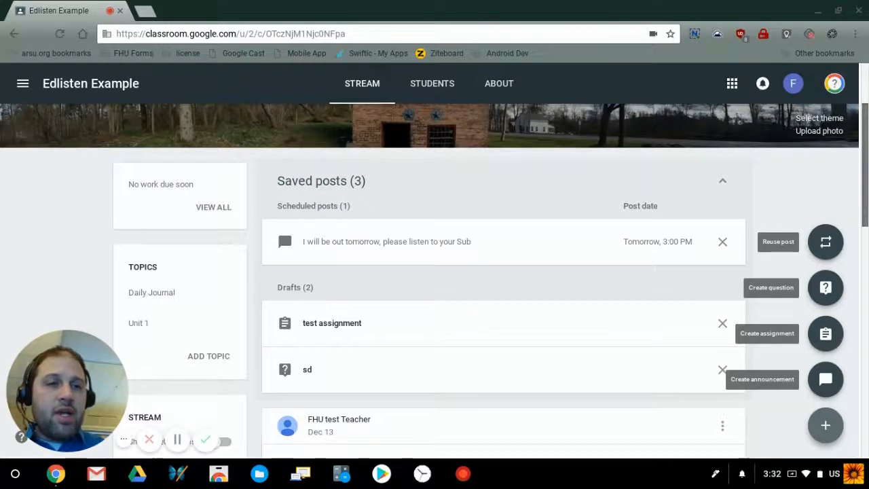
left_click(826, 333)
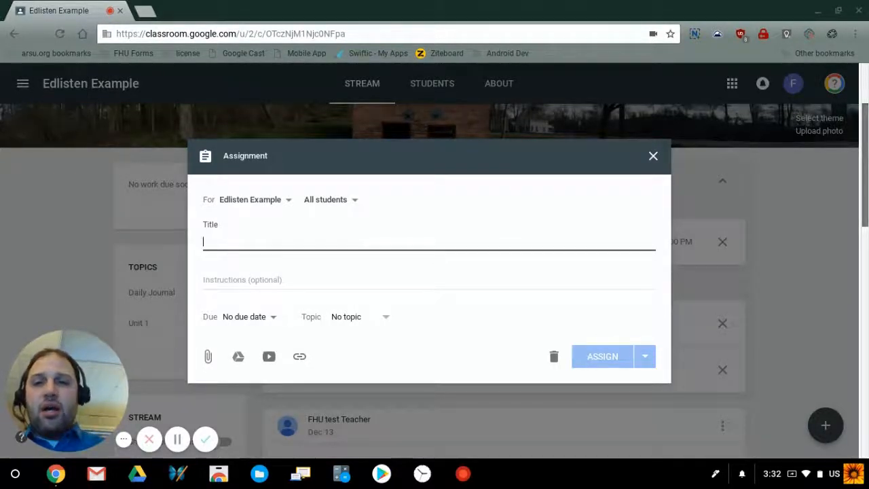
Examine the class, student and topic choices available for the new assignment.
left_click(256, 199)
left_click(256, 200)
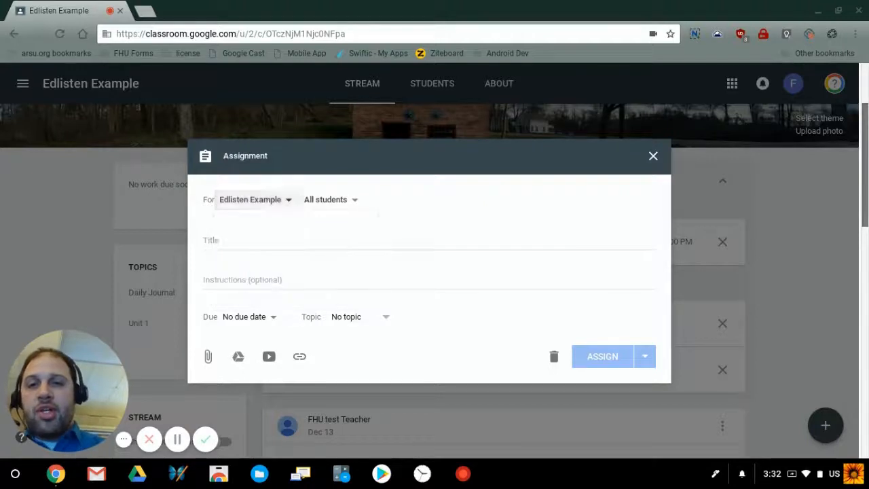
left_click(330, 200)
left_click(331, 200)
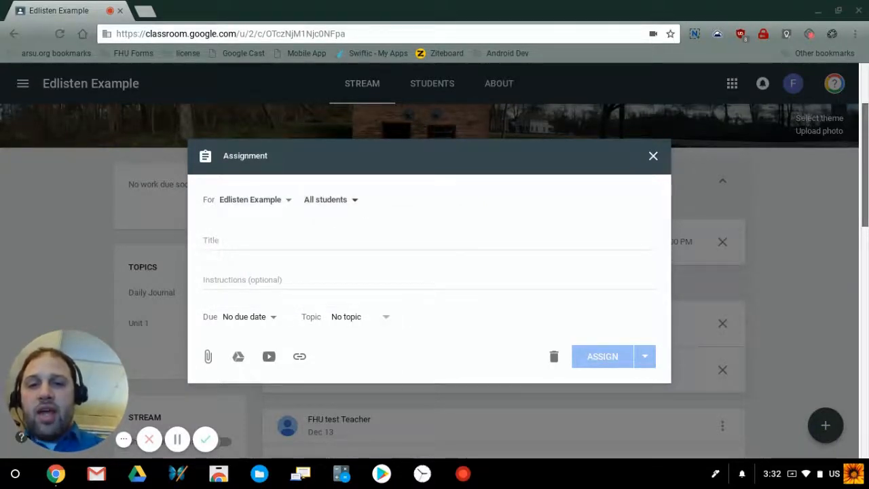
left_click(360, 317)
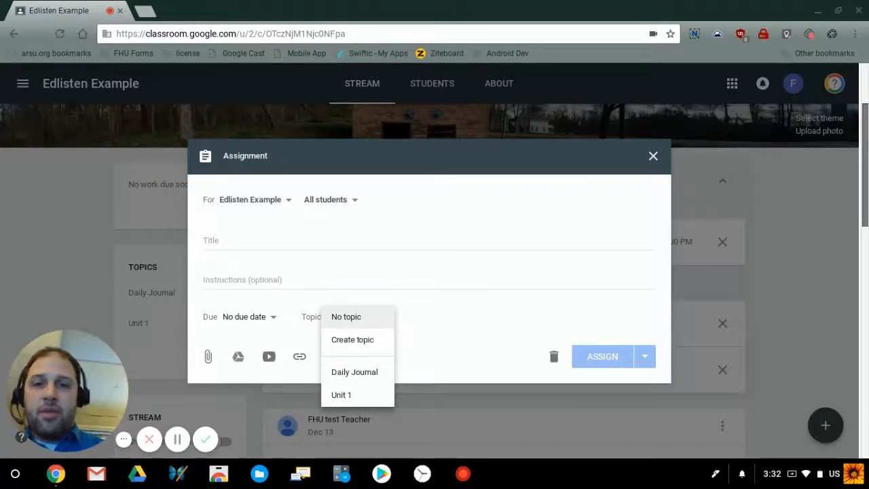
key("Escape")
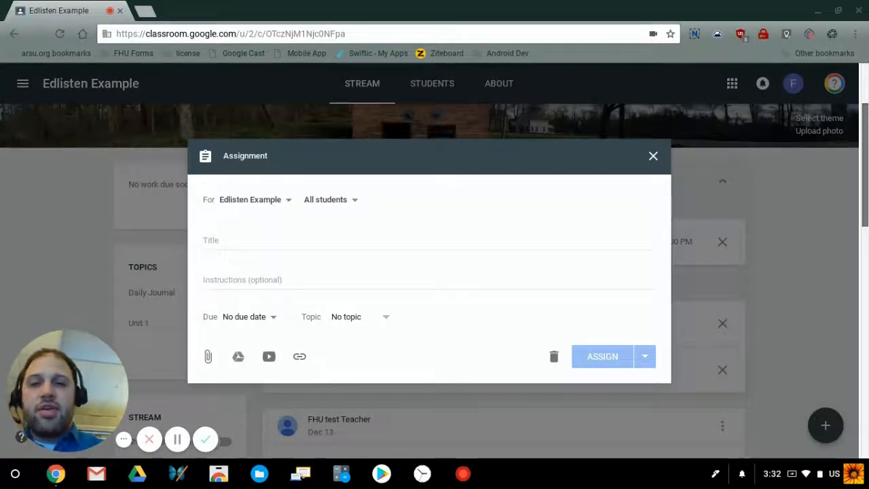
Title the assignment "Daily Worksheet".
left_click(224, 242)
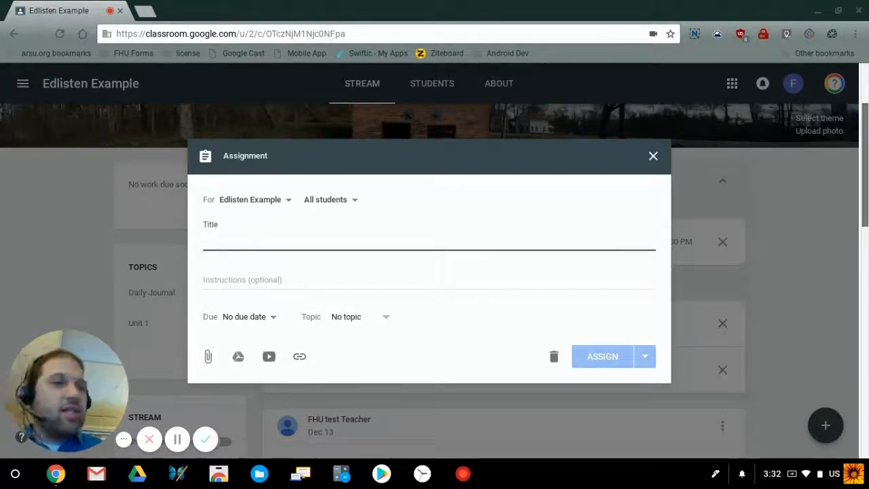
left_click(287, 279)
left_click(346, 241)
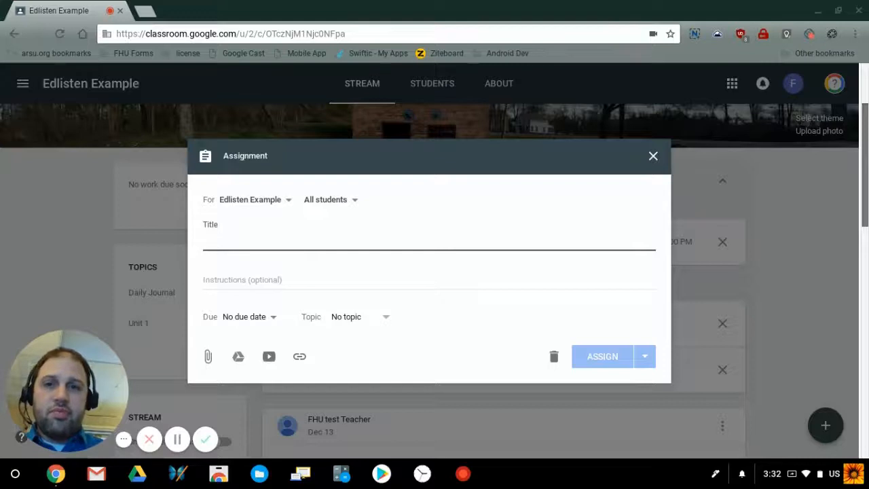
type("Daily Worksho")
key("BackSpace")
key("BackSpace")
type("heet")
Enter the assignment instructions "Please complete this during class when you have the sub".
key("Tab")
type("Plea")
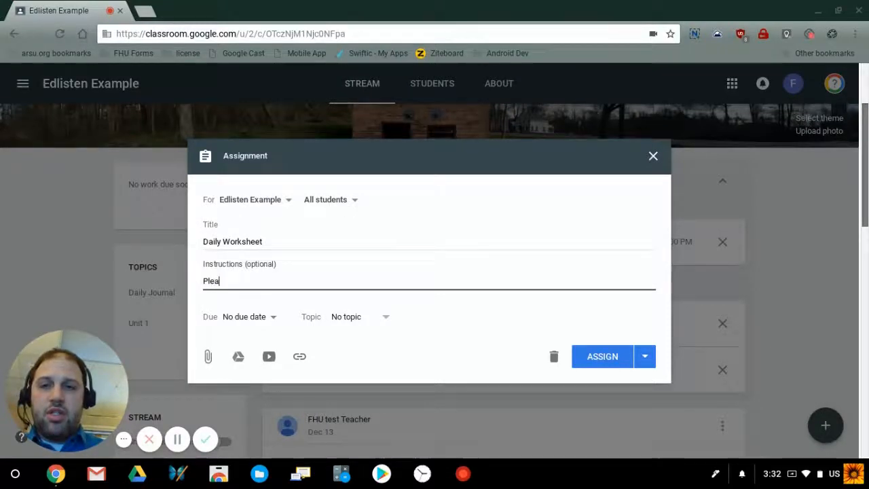
type("se complete this durig c")
key("BackSpace")
key("BackSpace")
key("BackSpace")
key("BackSpace")
type("ing class when y")
type("ave the sub")
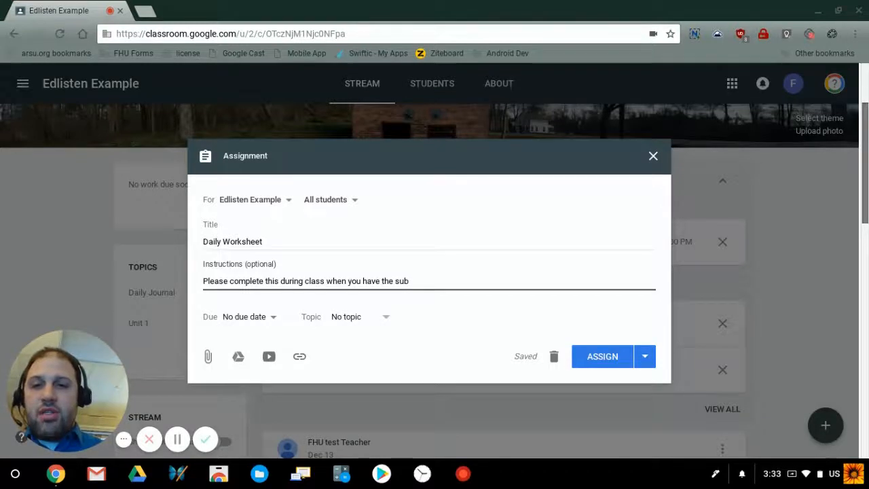
Set the assignment's due date to Dec 20, 2017 at 3:00 PM and assign it to the class.
left_click(244, 316)
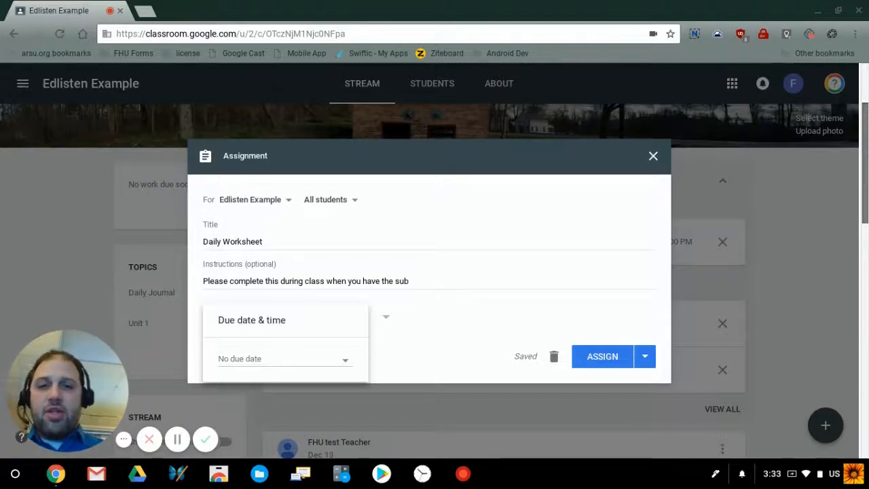
key("Escape")
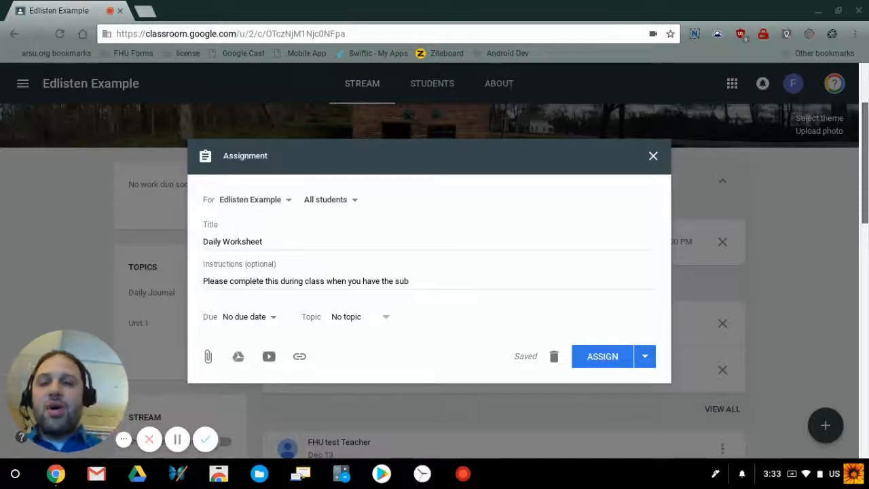
left_click(244, 316)
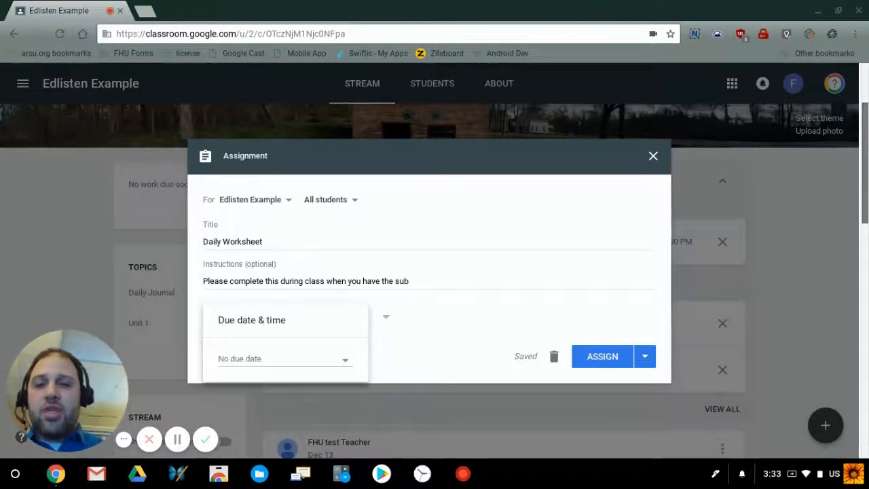
left_click(282, 359)
left_click(297, 404)
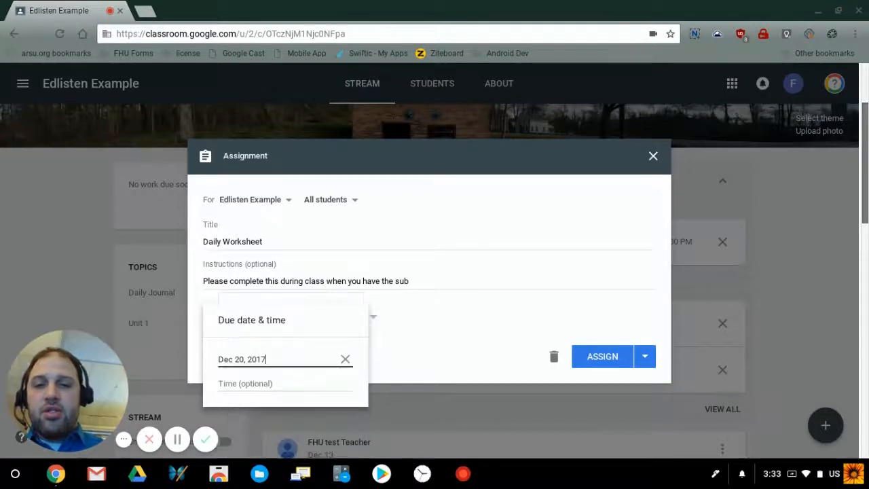
left_click(244, 384)
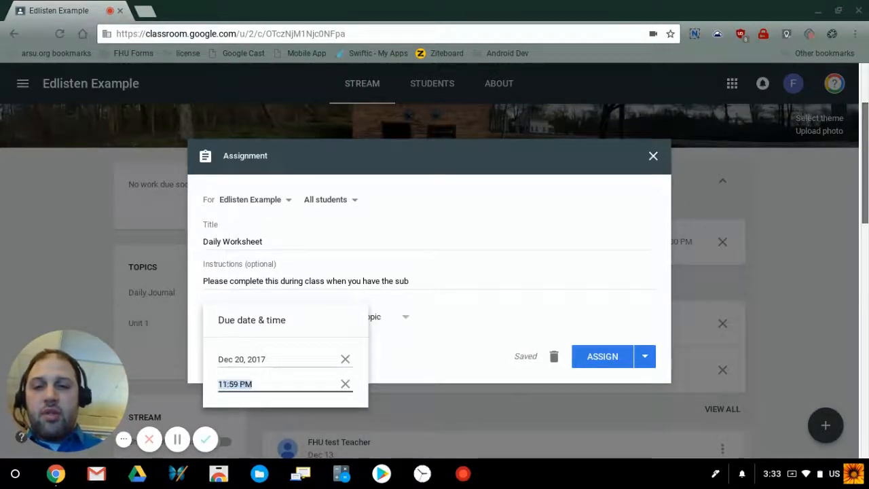
left_click(235, 384)
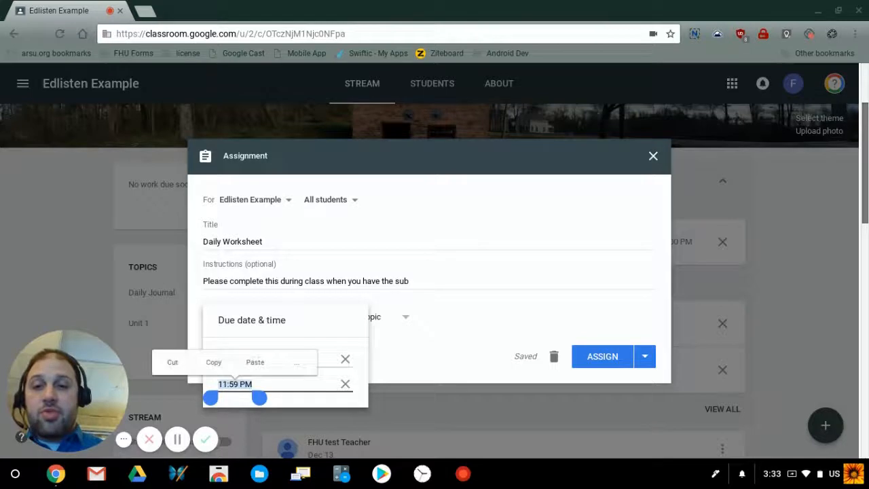
type("3:")
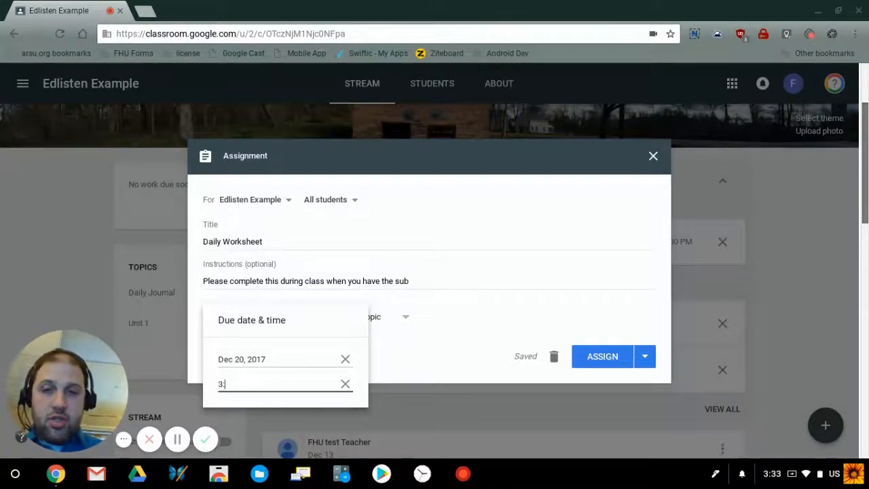
type("00 pm")
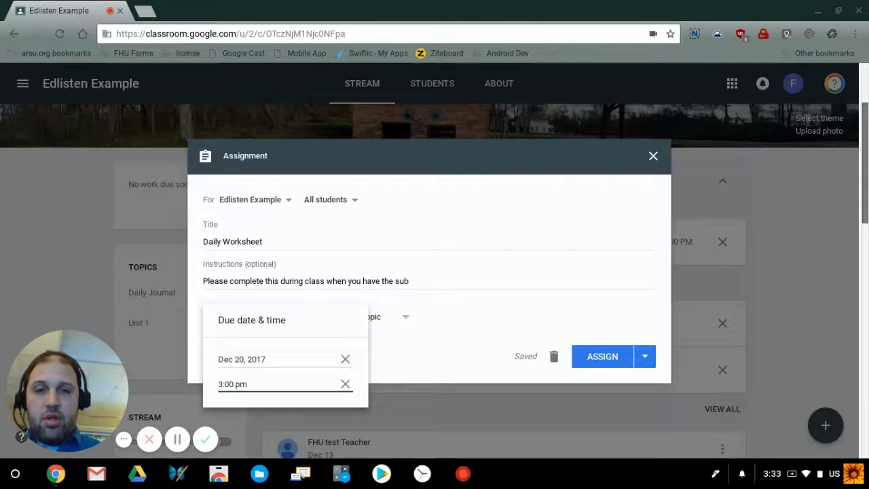
key("Return")
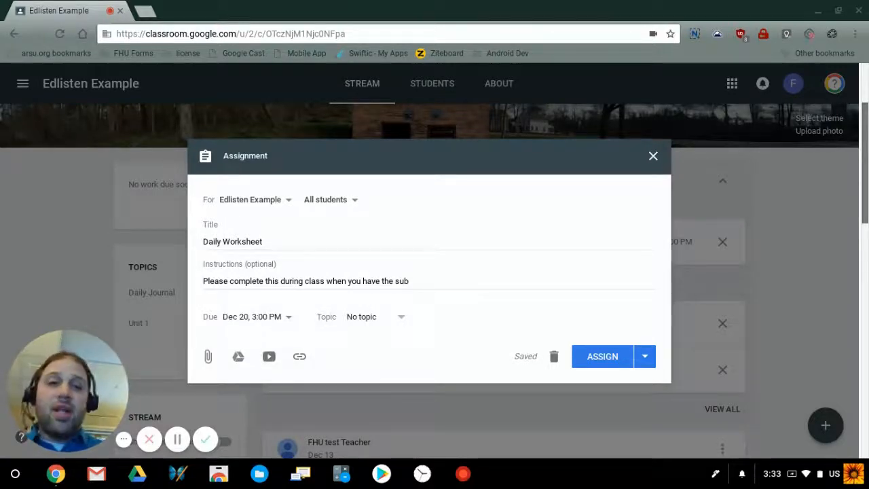
left_click(602, 355)
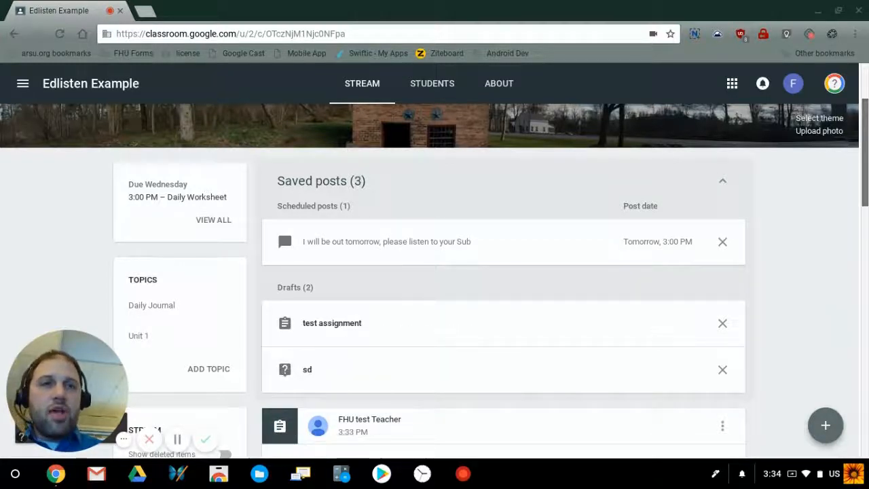
Outline the upcoming-work card showing the Daily Worksheet with a red freehand pencil annotation.
left_click(833, 33)
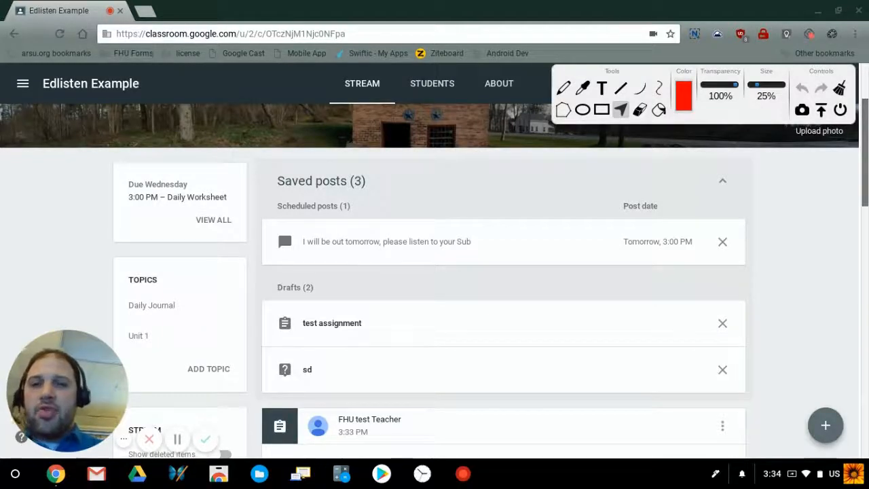
left_click(563, 88)
mouse_move(104, 162)
left_mouse_down()
mouse_move(100, 201)
mouse_move(233, 250)
mouse_move(96, 164)
left_mouse_up()
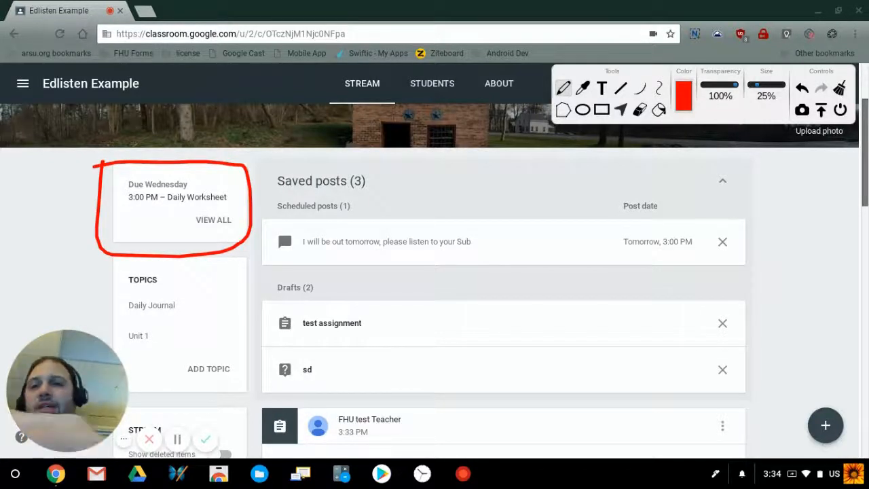
Add short red emphasis strokes around the outlined upcoming-work card, and clear all annotations and close the drawing tools.
left_click_drag(107, 132, 102, 162)
left_click_drag(173, 136, 161, 163)
left_click_drag(206, 142, 175, 164)
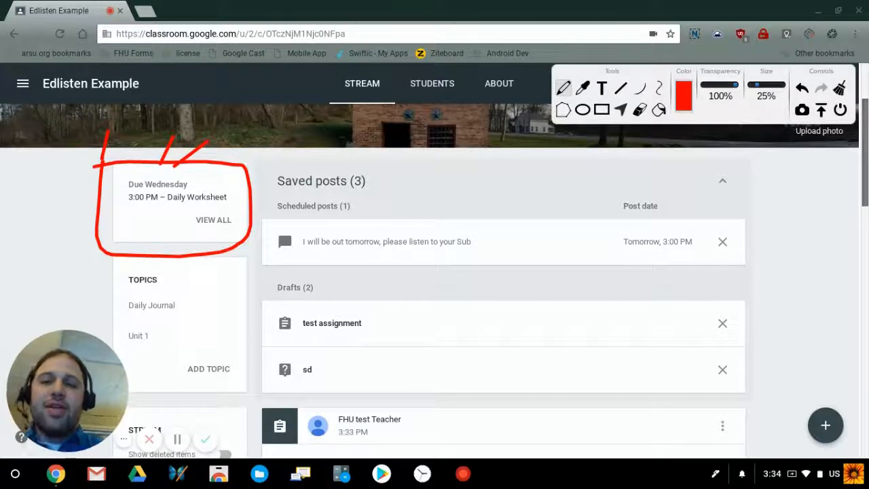
left_click_drag(61, 221, 88, 257)
left_click_drag(115, 261, 101, 284)
left_click_drag(156, 275, 140, 307)
left_click_drag(224, 262, 202, 308)
left_click_drag(246, 245, 252, 288)
left_click_drag(221, 182, 255, 173)
left_click_drag(251, 198, 299, 182)
left_click_drag(255, 197, 282, 211)
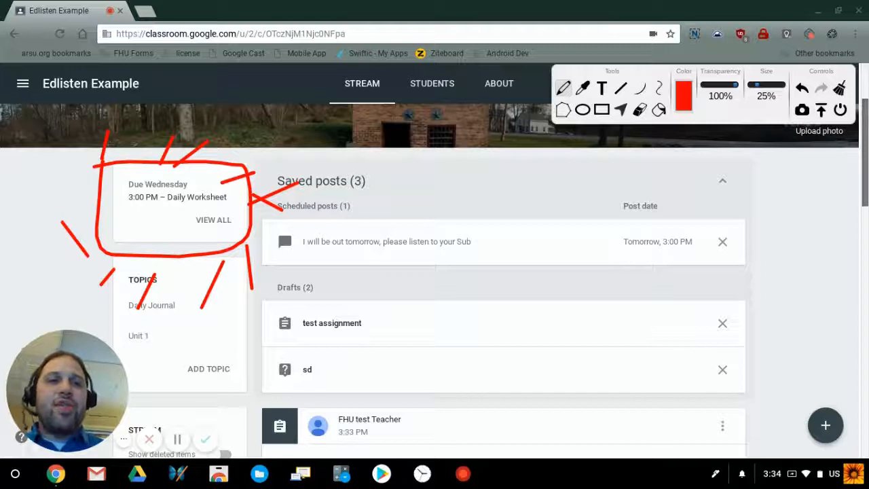
left_click(841, 88)
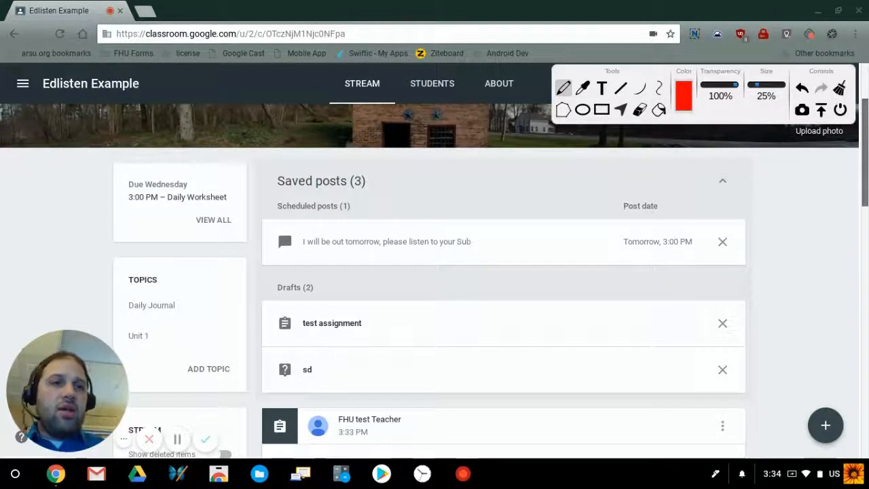
key("Escape")
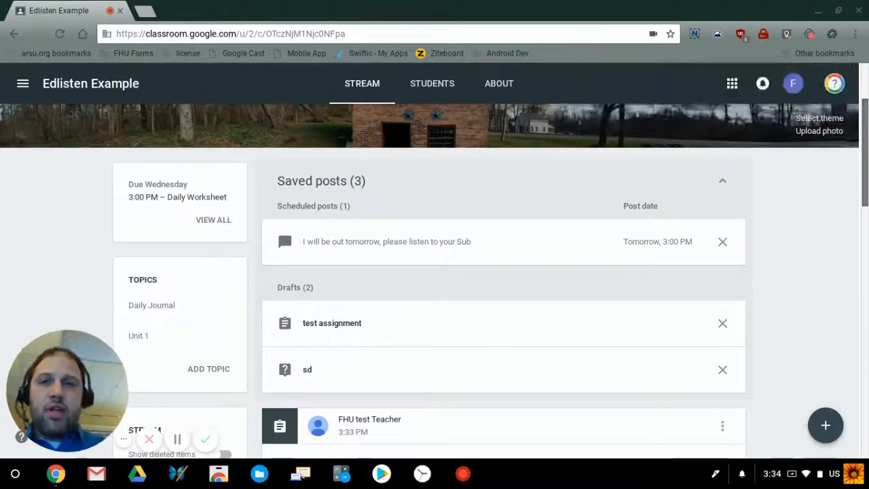
mouse_move(826, 426)
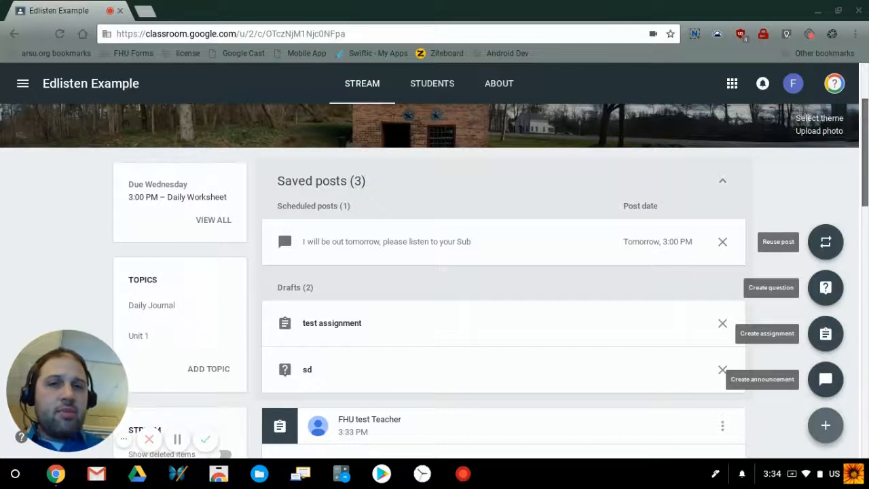
left_click(826, 334)
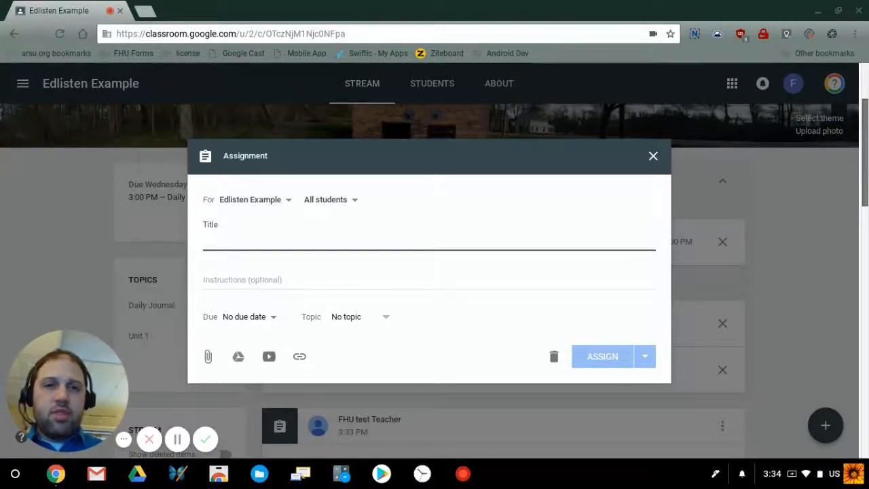
key("Escape")
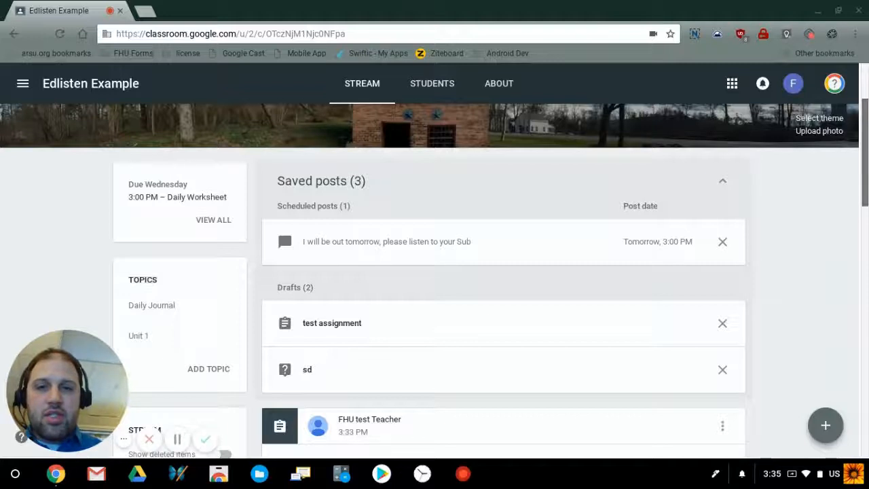
scroll(435, 271, "down", 2)
scroll(435, 272, "up", 2)
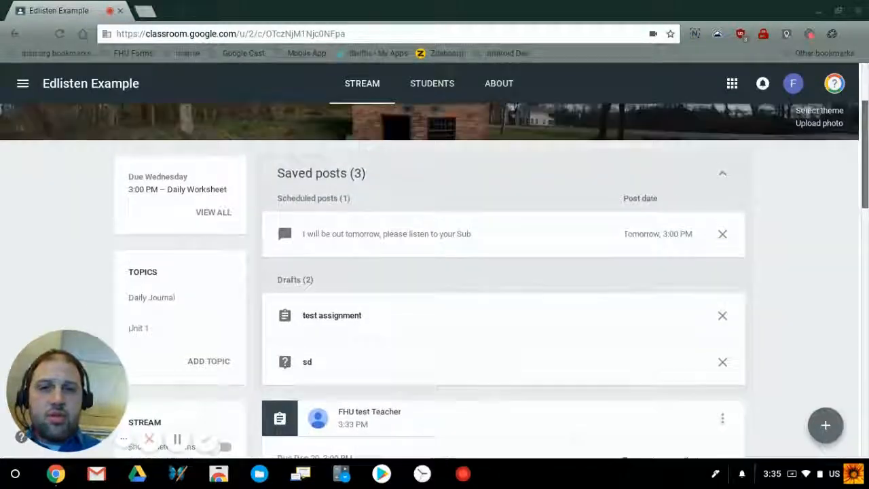
Start a new assignment for the Edlisten Example class and title it "Complete the Worksheet".
mouse_move(826, 425)
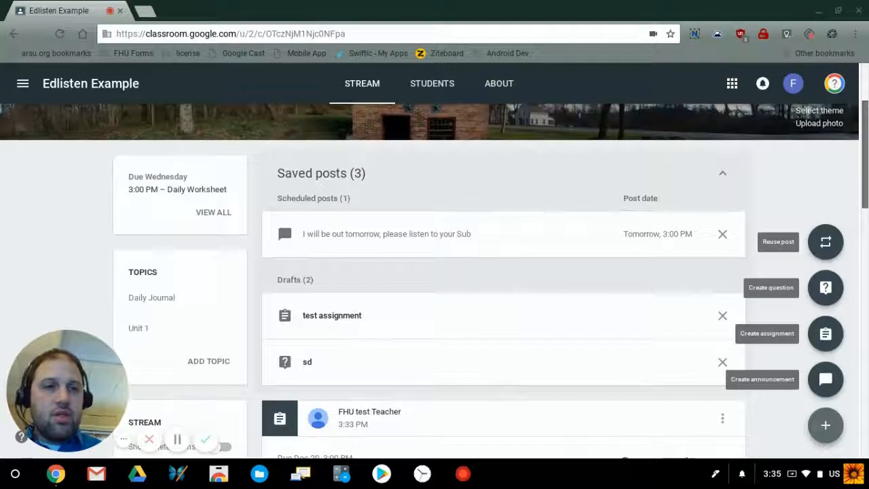
left_click(826, 334)
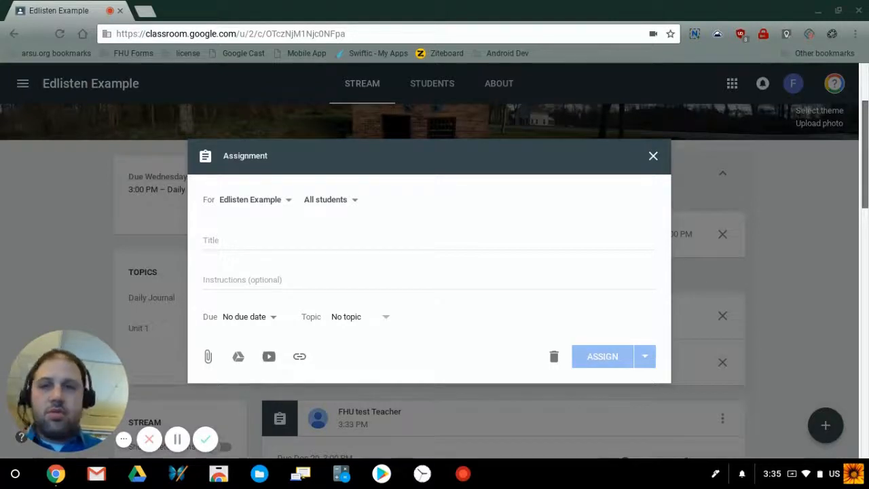
left_click(286, 239)
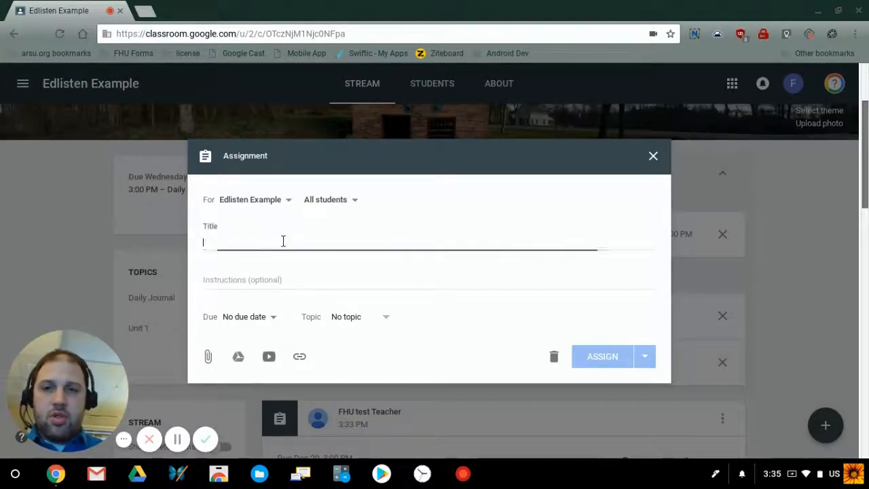
type("Complete the Worksheet")
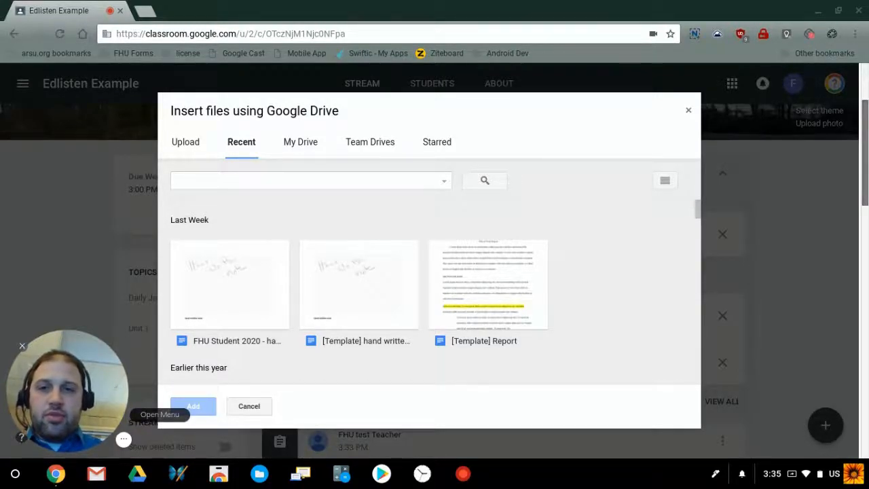
left_click(229, 292)
left_click(193, 406)
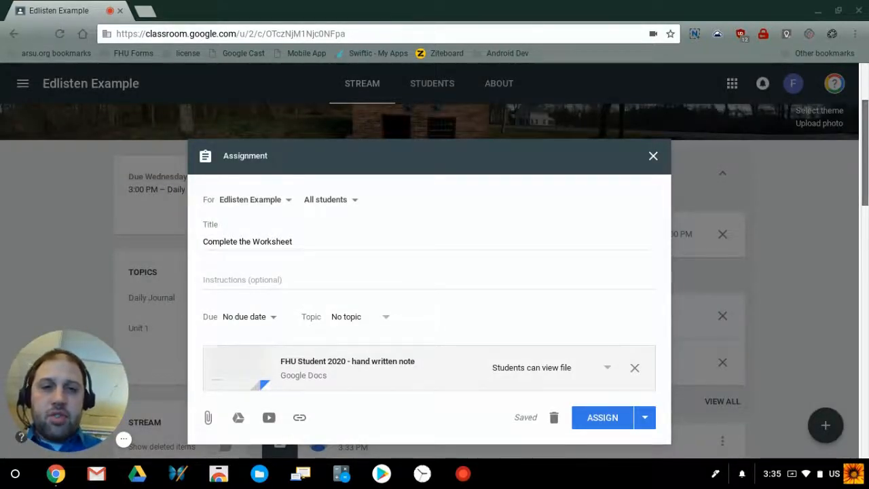
left_click(635, 367)
Attach the Google Drive document "[Template] hand written note" to the assignment.
left_click(239, 355)
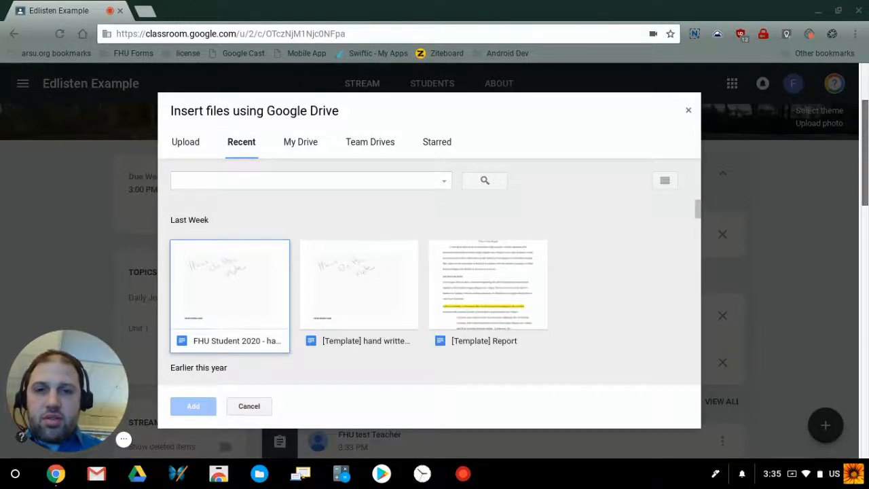
left_click(359, 296)
left_click(193, 406)
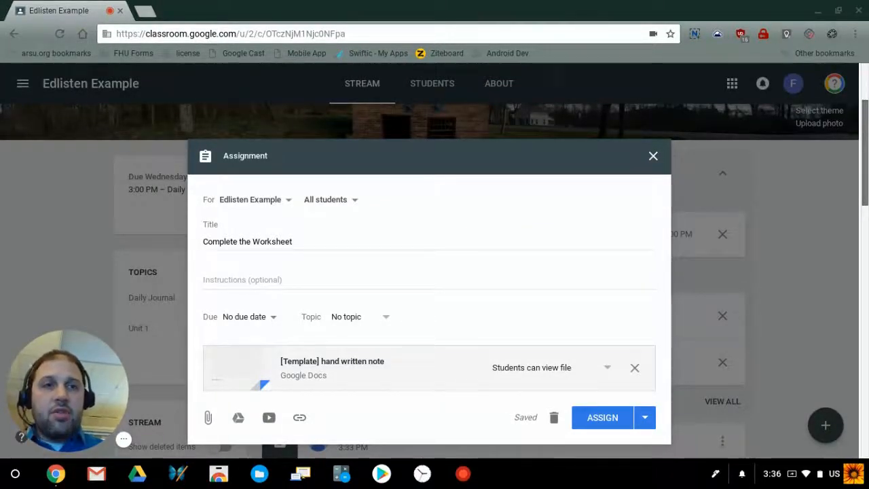
Outline the attachment's "Students can view file" setting with a red freehand pencil annotation, then clear the annotations and close the drawing tools.
left_click(832, 34)
mouse_move(475, 333)
left_mouse_down()
mouse_move(584, 401)
mouse_move(621, 306)
mouse_move(463, 314)
left_mouse_up()
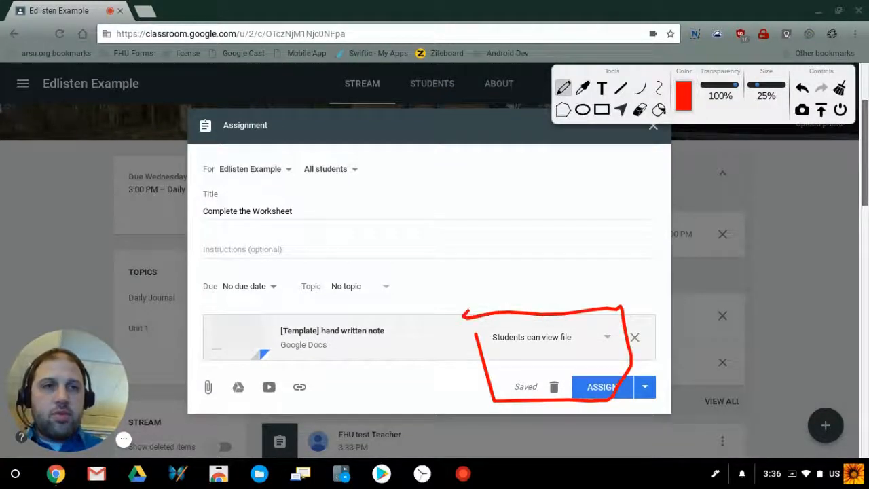
left_click(840, 88)
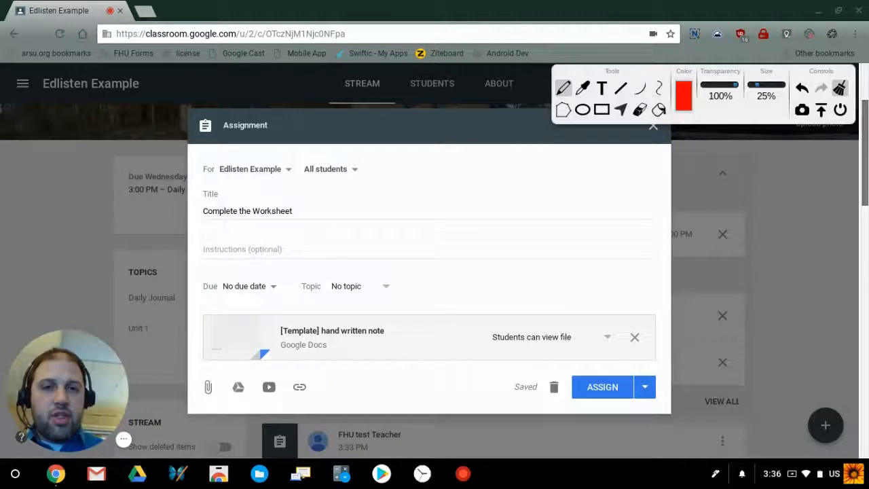
mouse_move(481, 311)
left_mouse_down()
mouse_move(486, 371)
mouse_move(611, 371)
mouse_move(615, 307)
mouse_move(481, 309)
left_mouse_up()
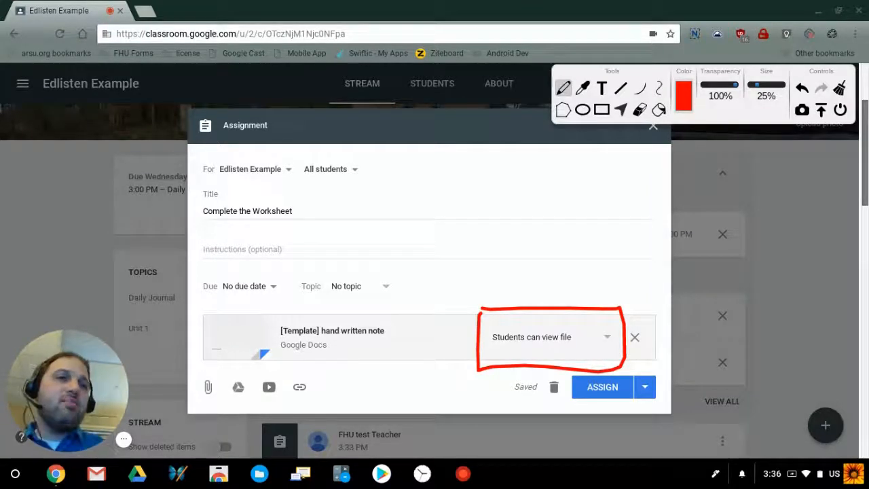
left_click(839, 88)
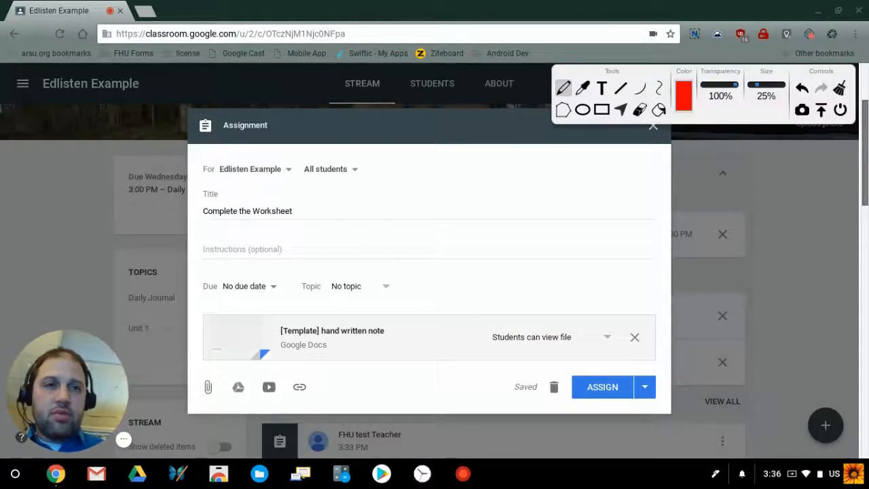
left_click(840, 109)
Switch the attachment's permission to "Students can edit file", to "Make a copy for each student", and back to "Students can view file".
left_click(537, 337)
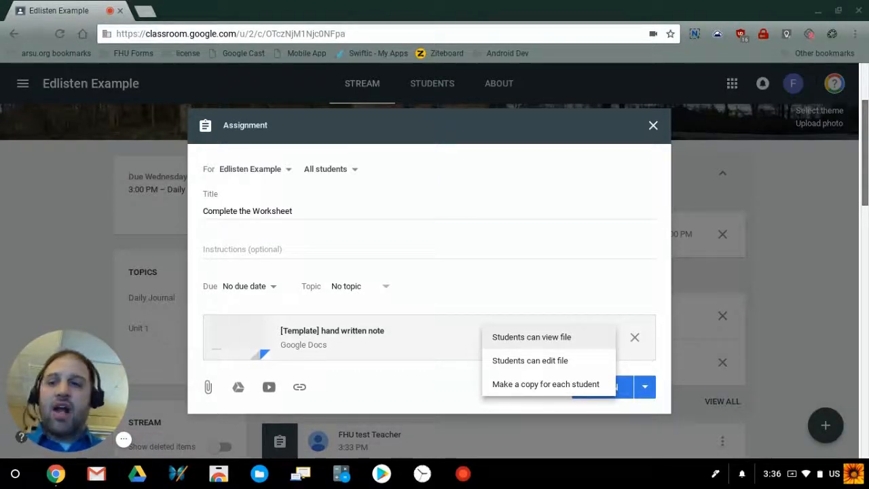
left_click(530, 361)
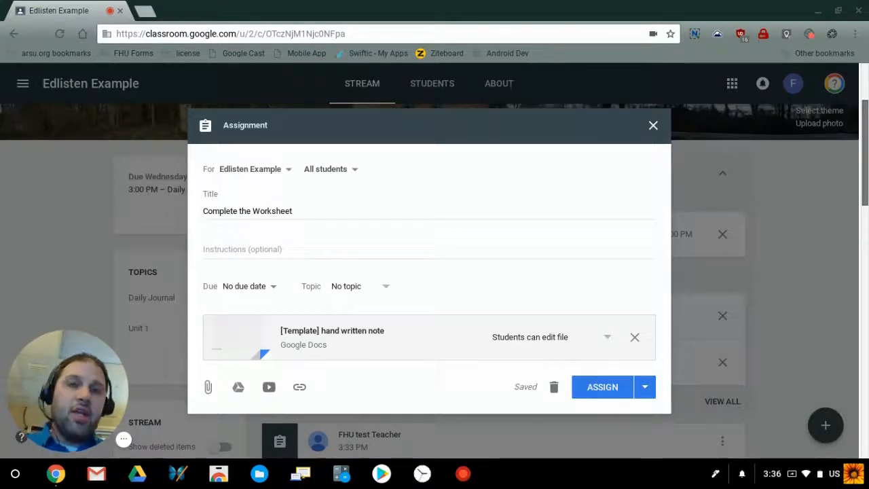
left_click(550, 337)
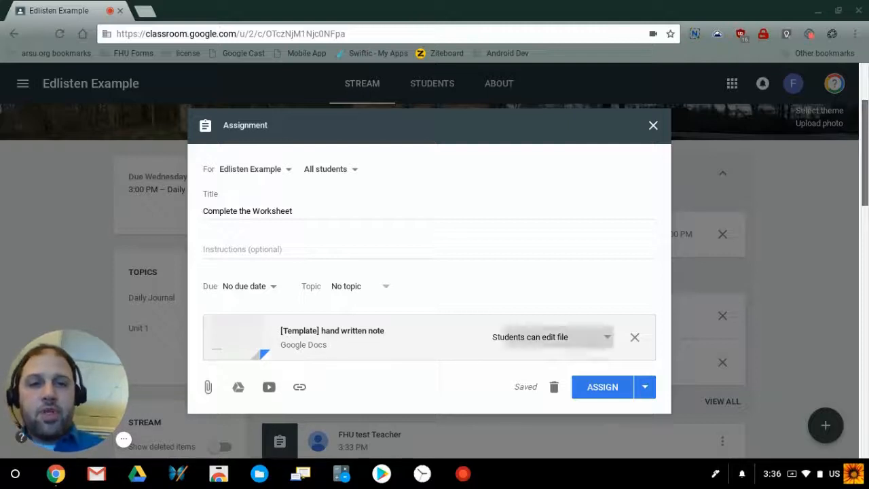
left_click(546, 361)
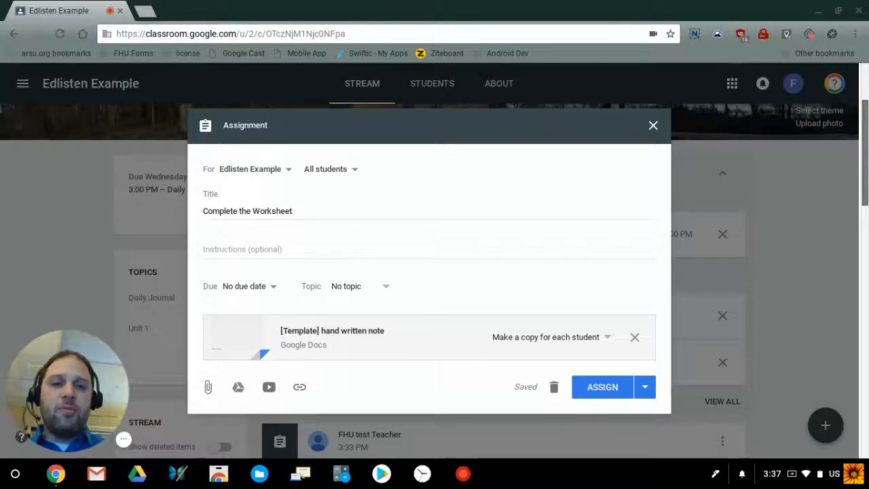
left_click(550, 337)
left_click(531, 290)
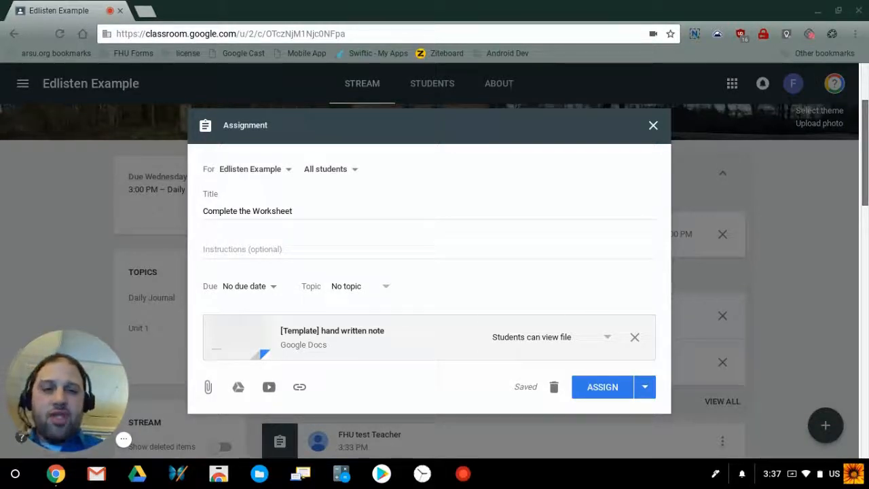
Set the template attachment to "Make a copy for each student" and assign "Complete the Worksheet" to the class.
left_click(543, 337)
left_click(557, 382)
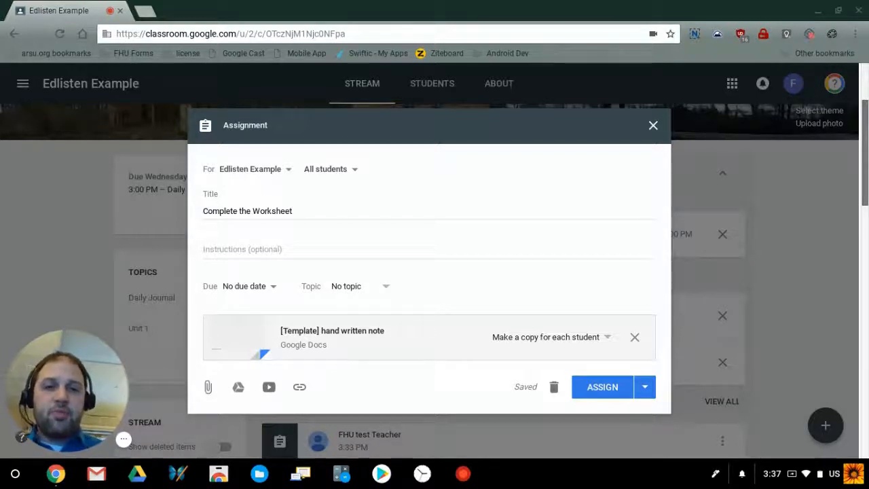
left_click(603, 388)
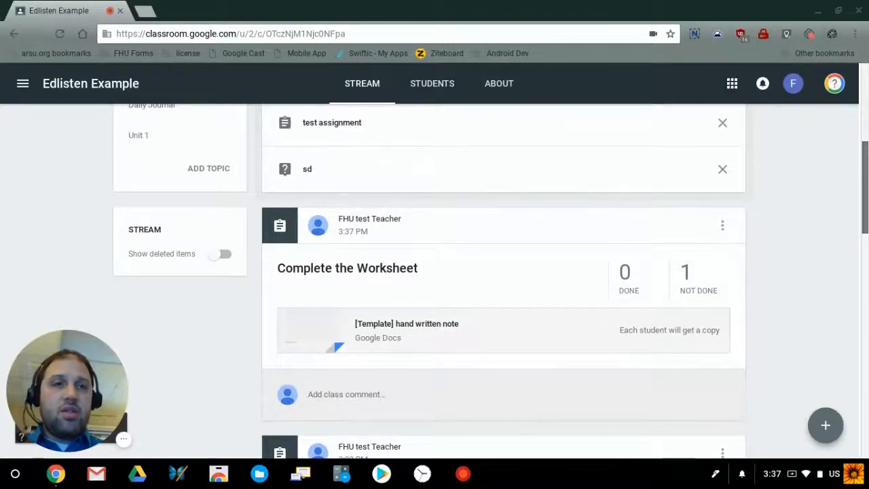
Outline the Done and Not Done counts on the "Complete the Worksheet" post in red, and clear the annotations and close the drawing tools.
left_click(810, 34)
mouse_move(600, 257)
left_mouse_down()
mouse_move(598, 265)
mouse_move(674, 275)
mouse_move(568, 256)
left_mouse_up()
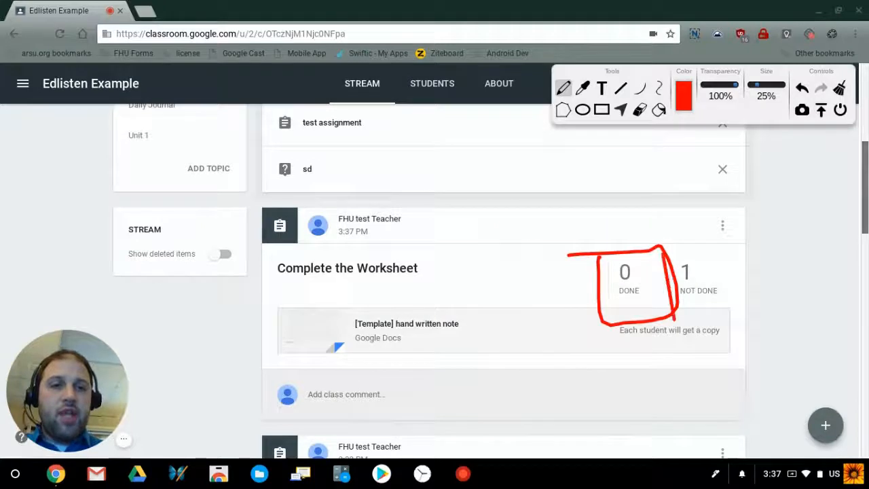
mouse_move(664, 251)
left_mouse_down()
mouse_move(676, 307)
mouse_move(691, 325)
mouse_move(726, 257)
mouse_move(668, 256)
left_mouse_up()
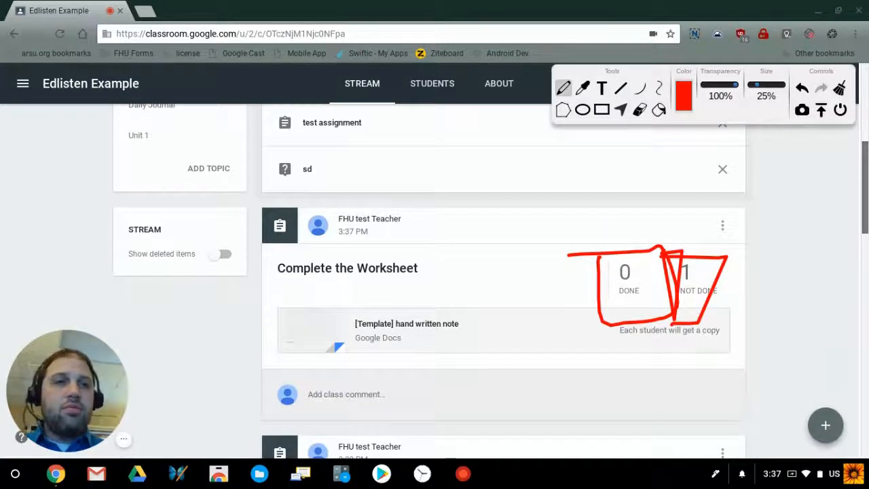
left_click(840, 88)
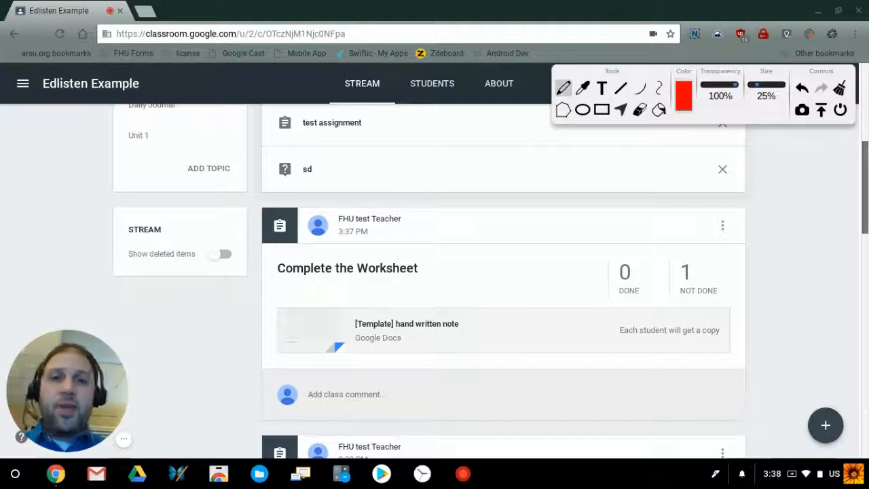
key("Escape")
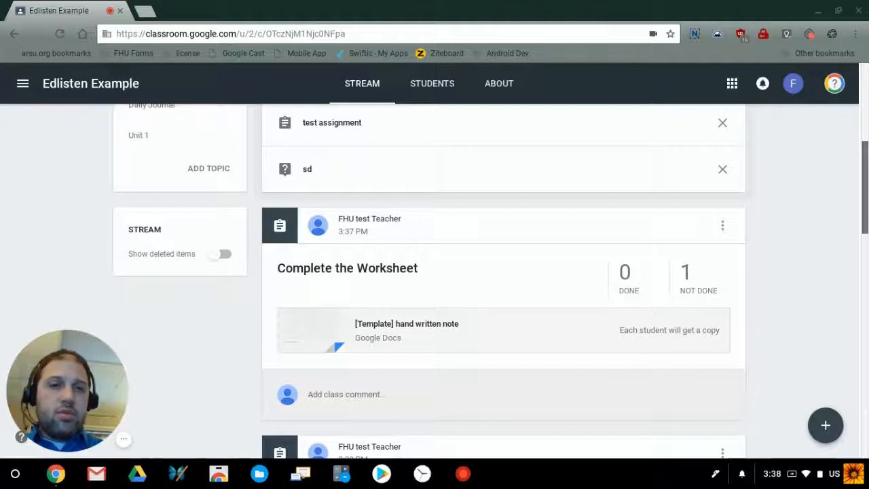
Start a new question for the Edlisten Example class and enter "What is the weather outside" as the question.
scroll(504, 282, "down", 1)
scroll(504, 282, "up", 2)
scroll(504, 282, "up", 2)
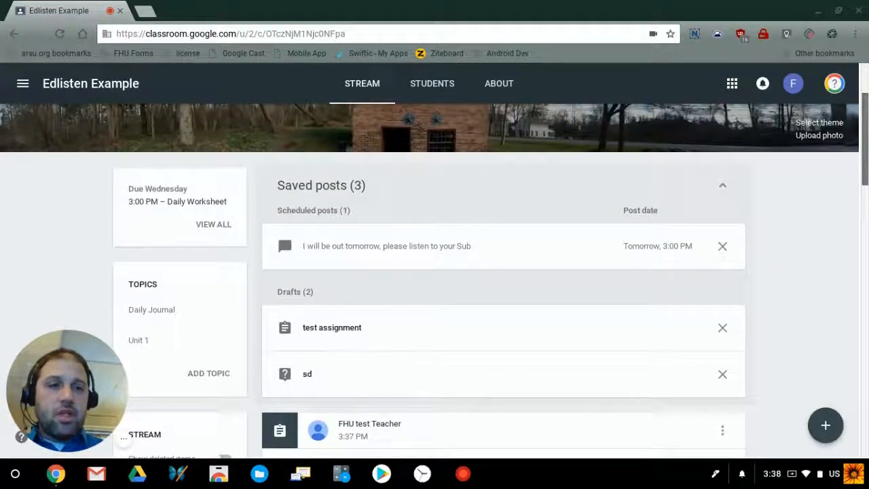
mouse_move(826, 425)
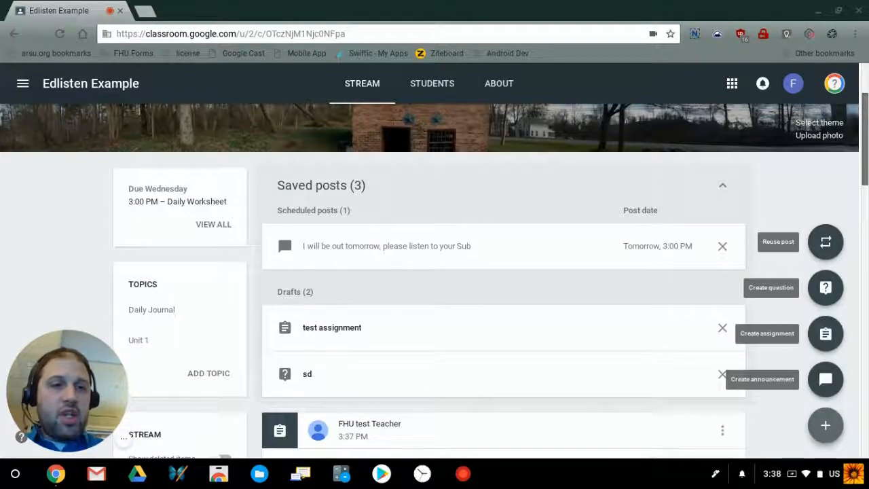
left_click(826, 287)
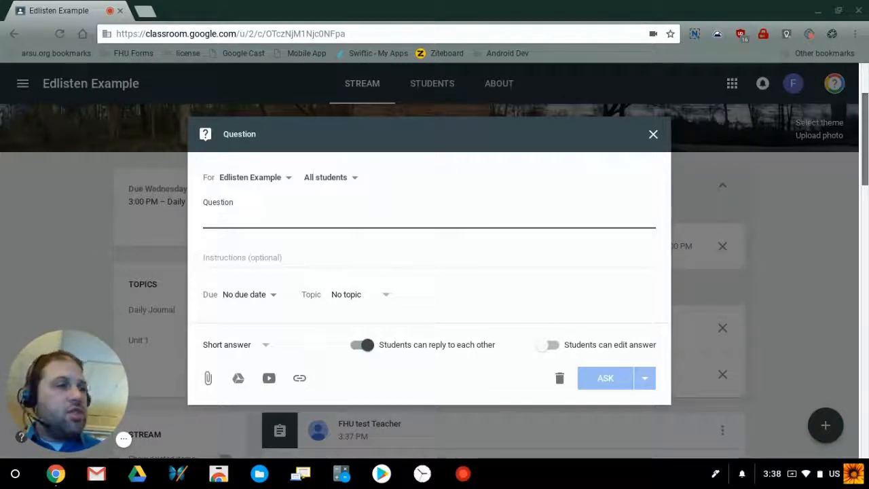
type("What is t")
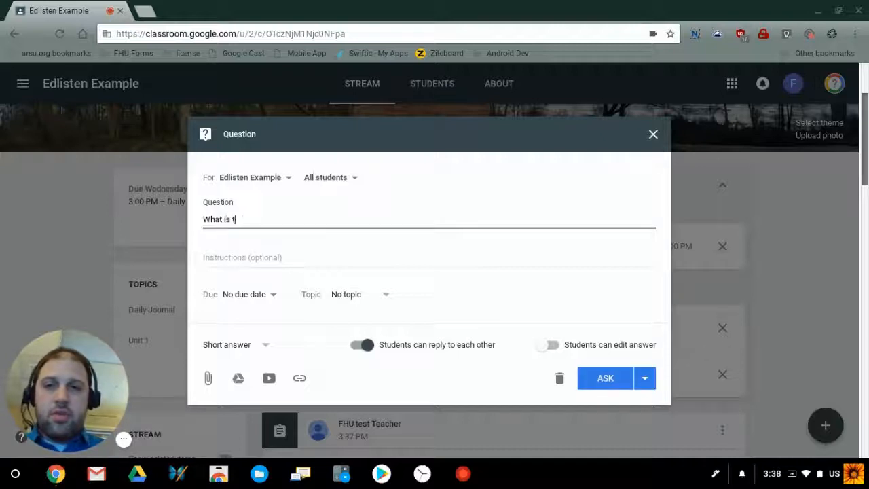
type("he weather outside")
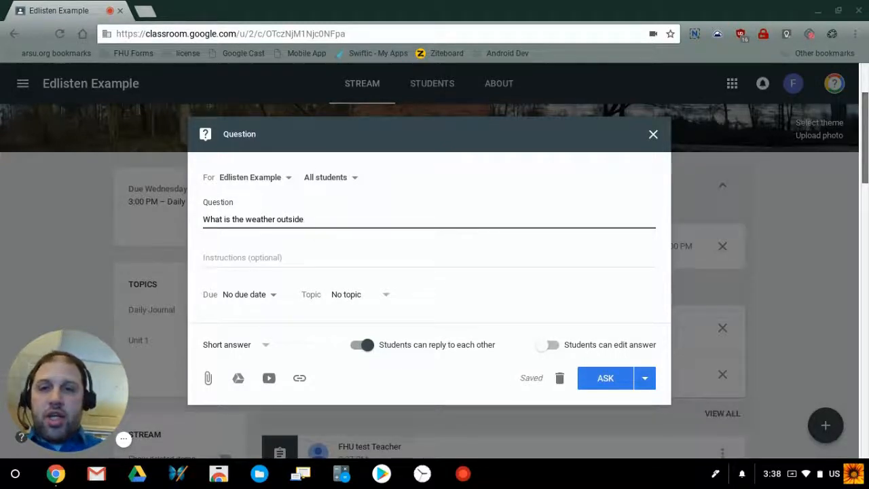
Make the question multiple choice with the options "Cold", "hot" and "perfect temperature".
left_click(235, 345)
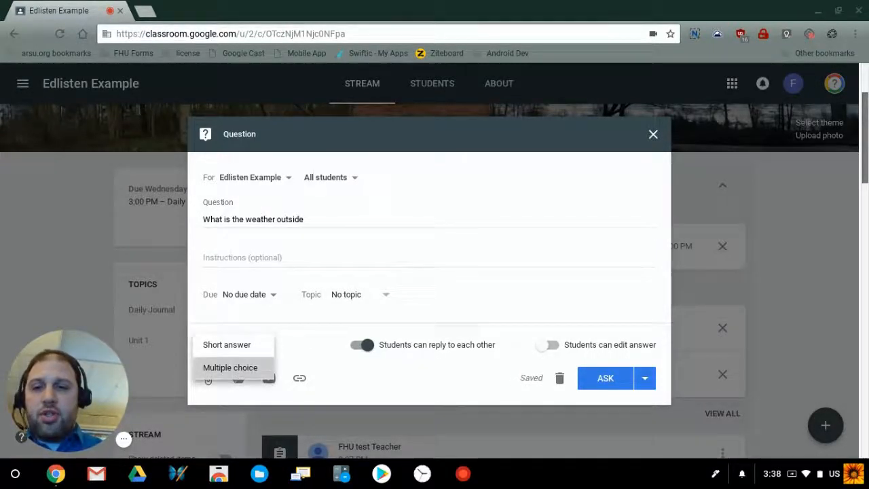
left_click(230, 368)
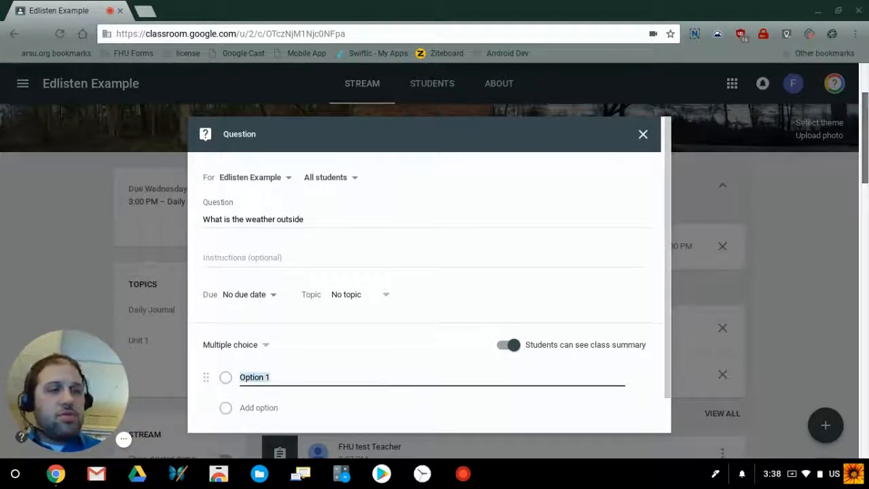
type("Cold")
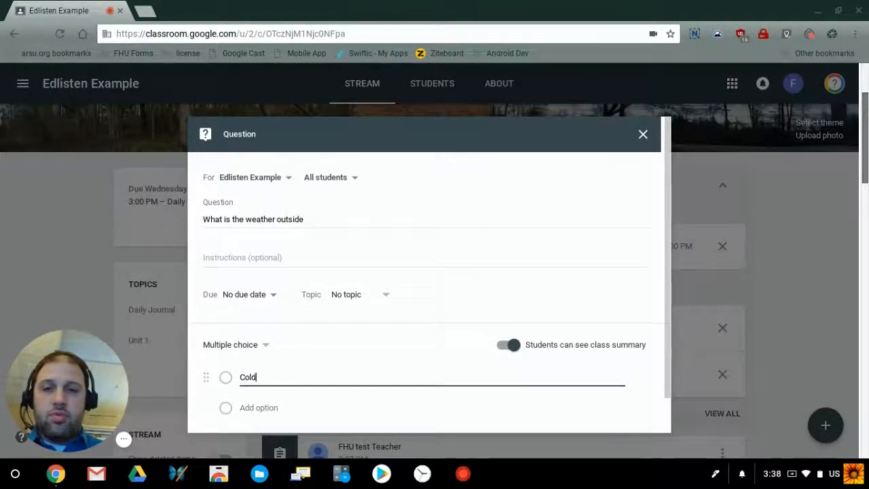
key("Return")
type("hot")
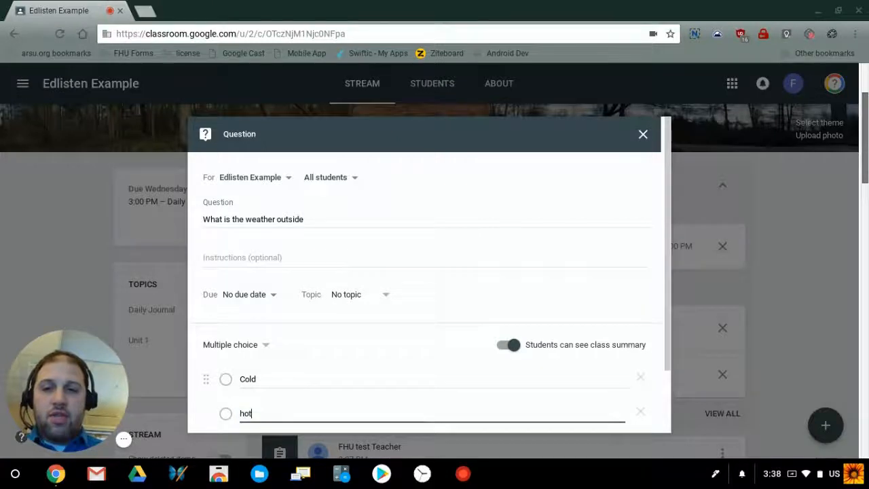
key("Return")
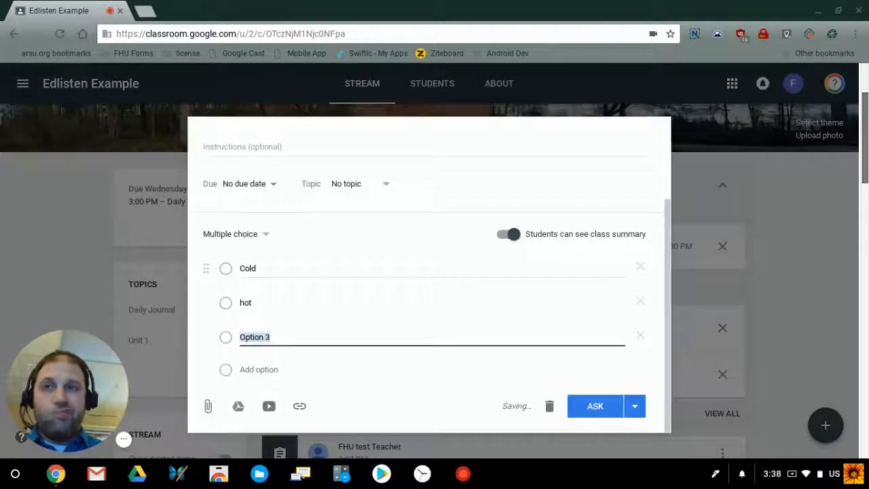
type("perfect temperature")
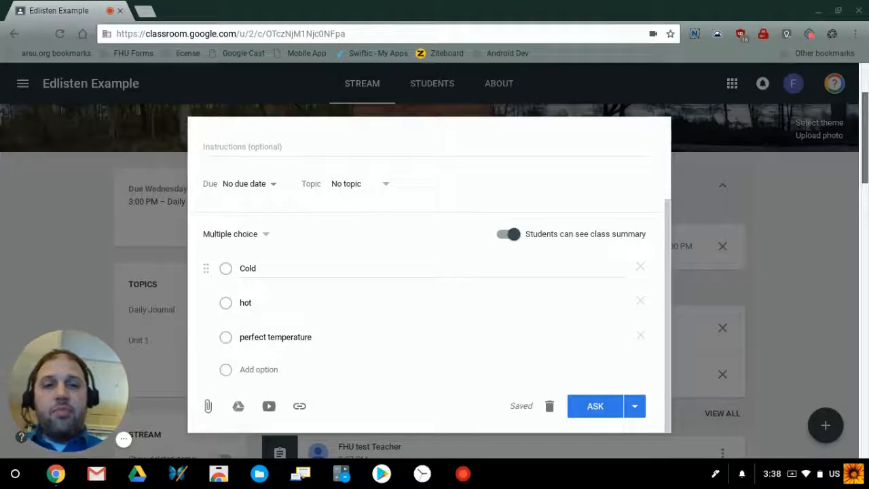
Toggle the students' access to the class summary off and back on, and post the weather question to the class.
left_click(509, 234)
left_click(510, 234)
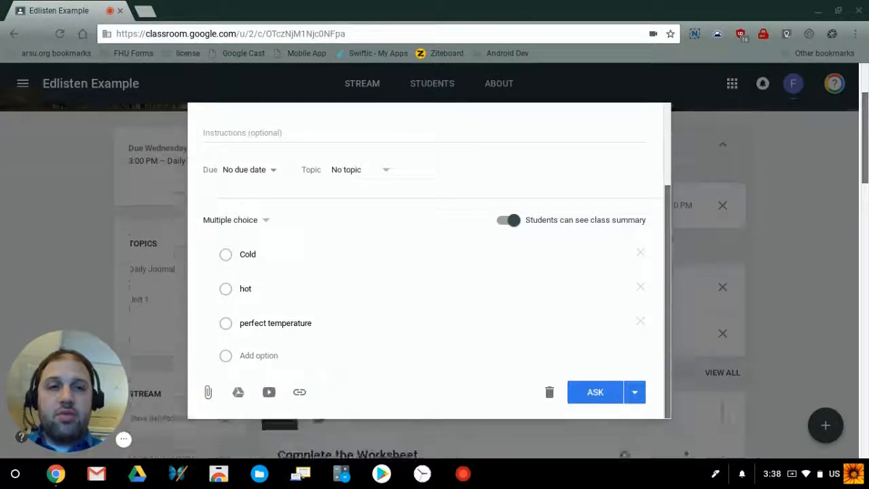
scroll(419, 283, "up", 3)
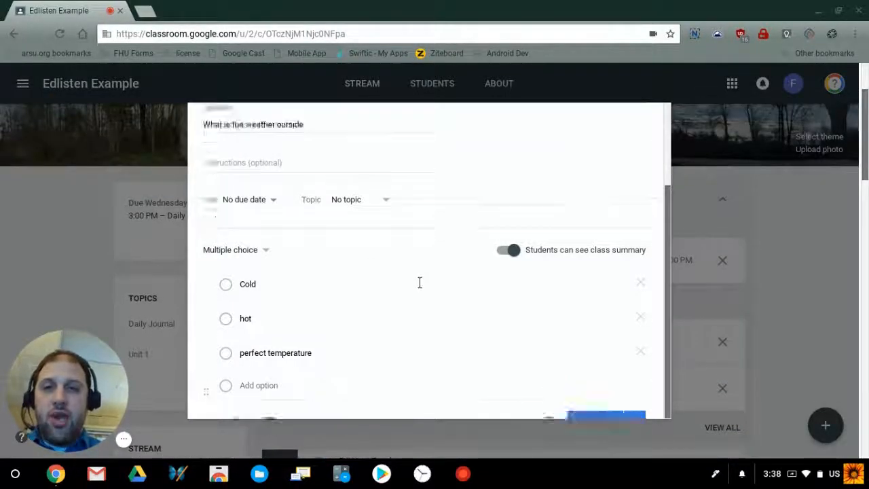
scroll(420, 284, "down", 3)
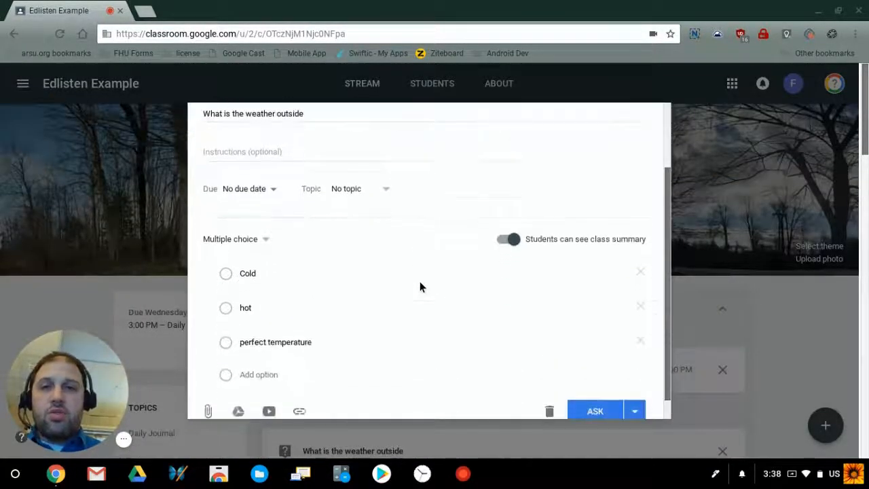
scroll(420, 282, "down", 2)
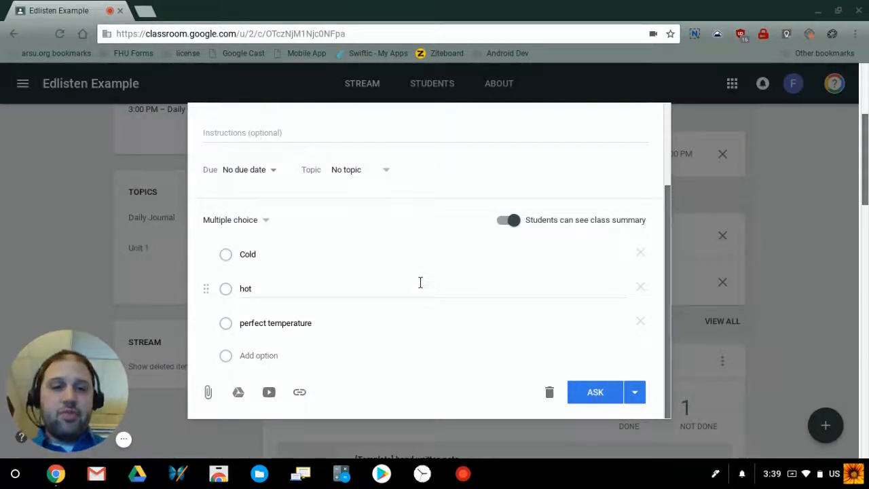
left_click(595, 392)
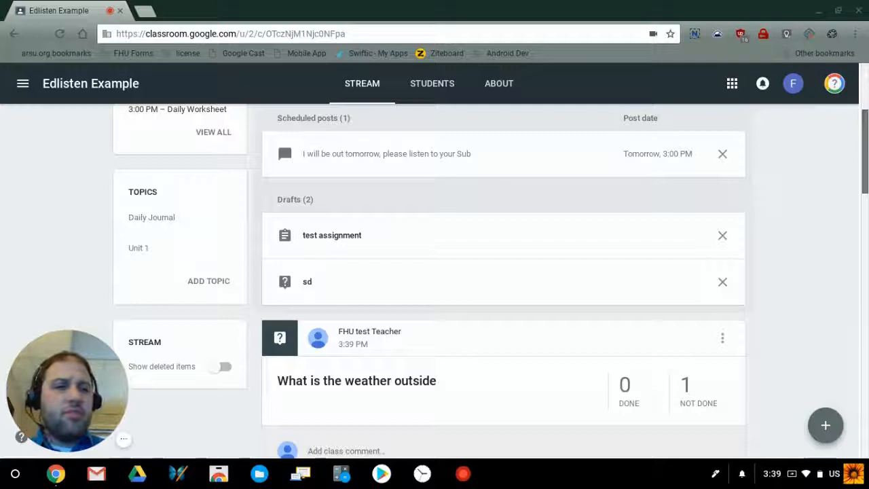
Start reusing a post, select the "add your own information" assignment from New Test Course, and return to the class list.
mouse_move(826, 425)
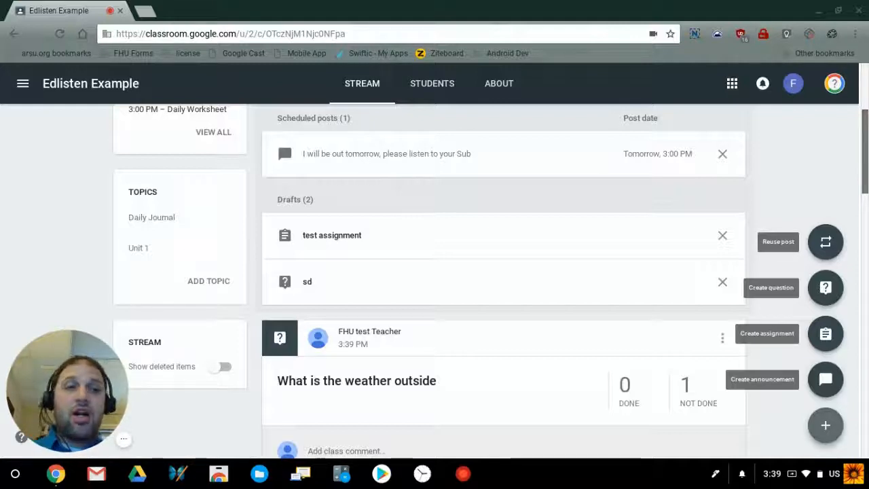
left_click(826, 242)
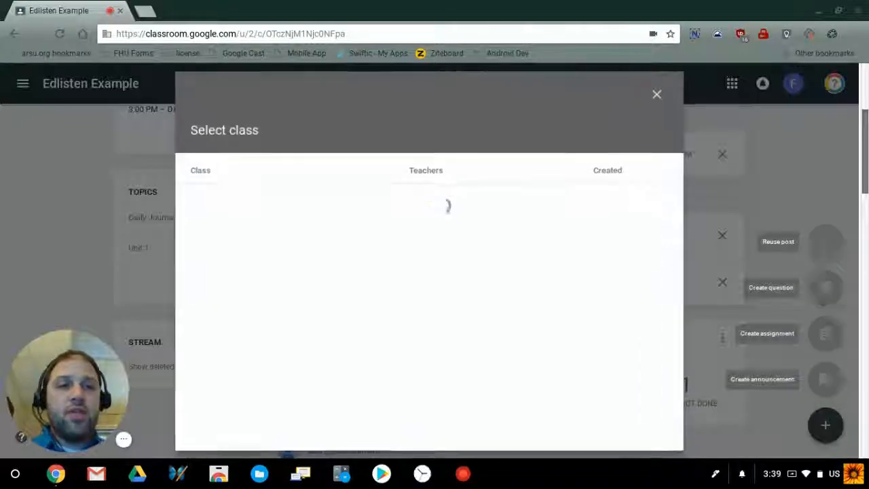
left_click(271, 198)
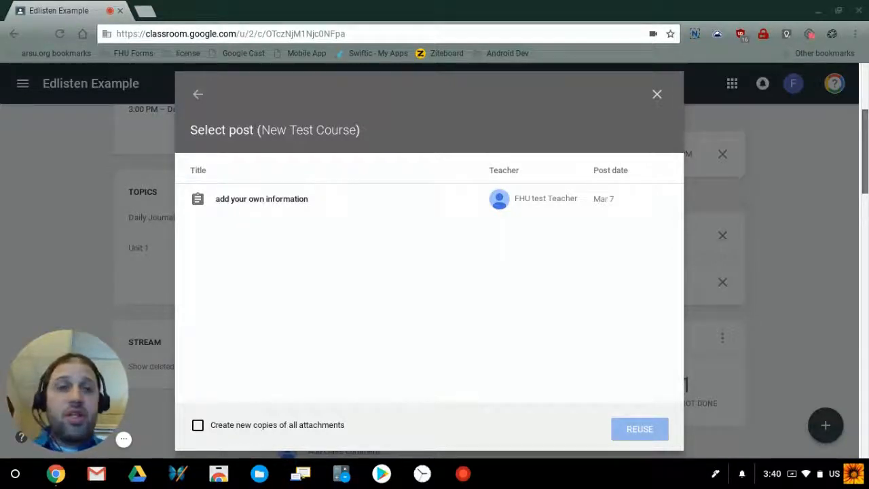
left_click(261, 199)
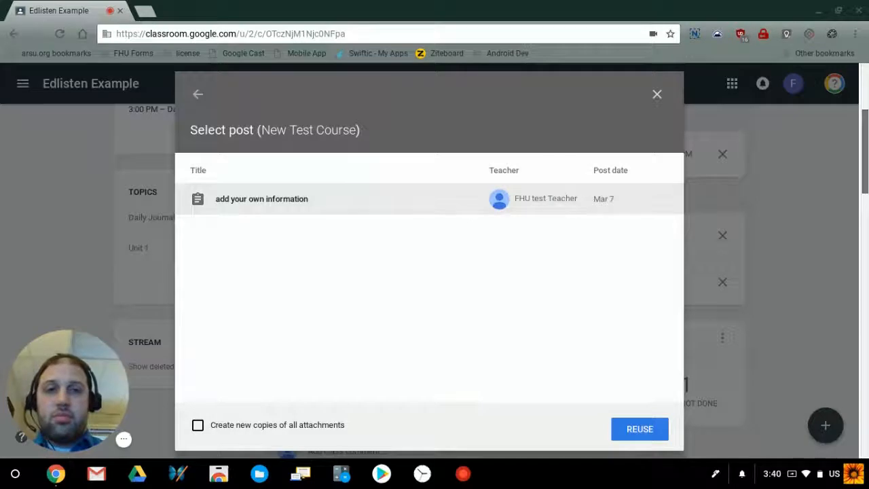
left_click(197, 95)
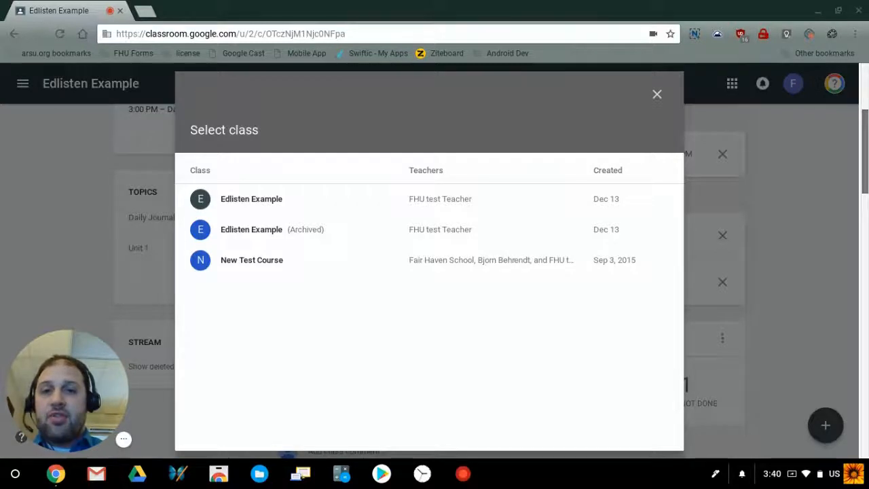
Check the archived Edlisten Example class and New Test Course for posts to reuse.
left_click(271, 229)
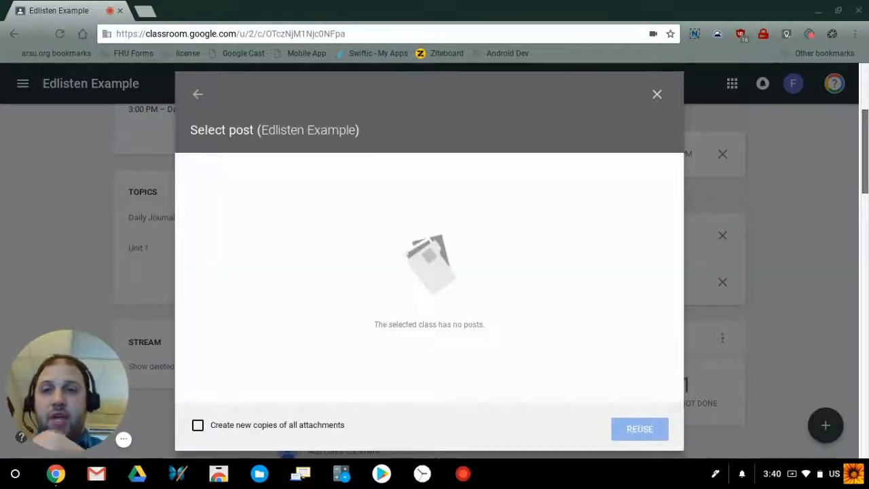
left_click(197, 94)
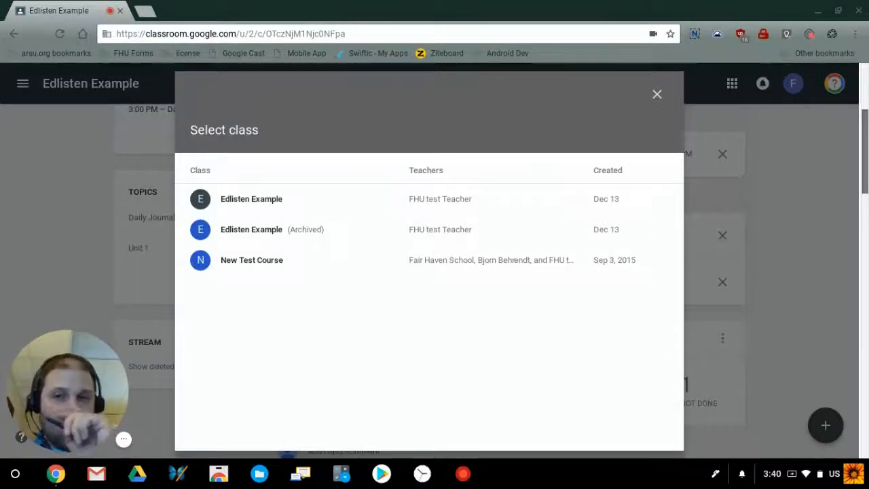
left_click(252, 260)
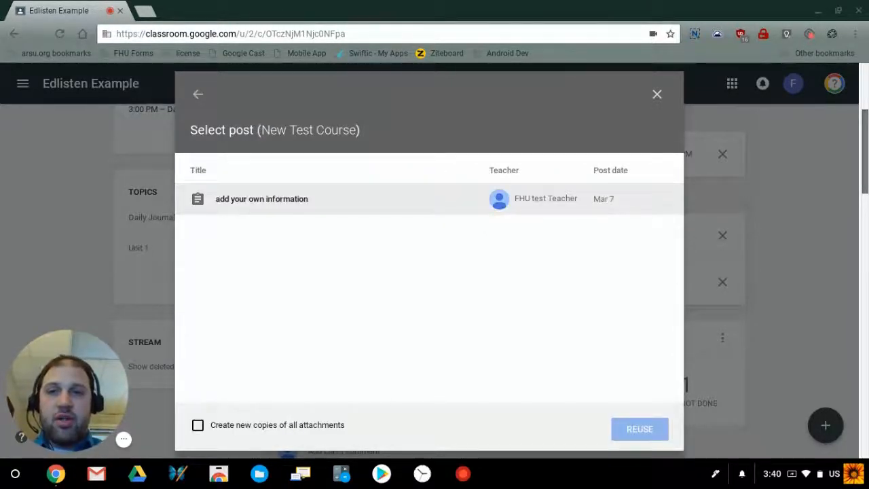
left_click(197, 94)
Reuse "Example Assignment" from the active Edlisten Example class, review the prefilled assignment, and close it without assigning.
left_click(251, 199)
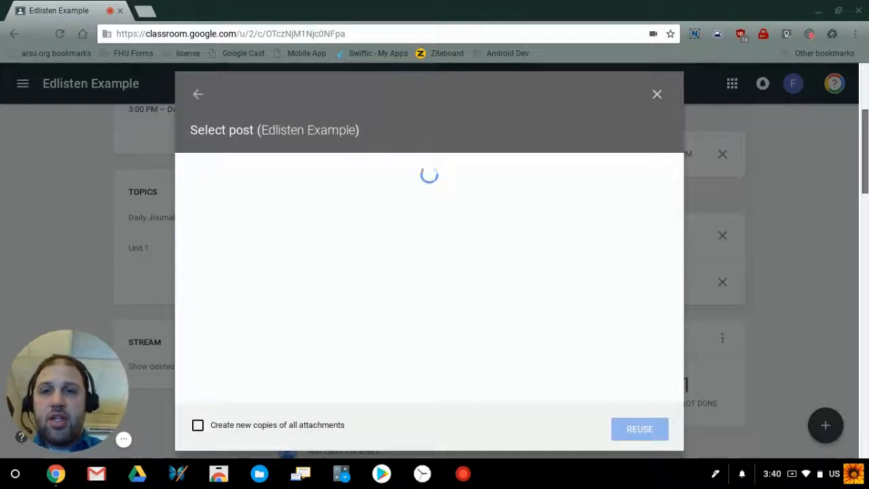
scroll(429, 285, "down", 4)
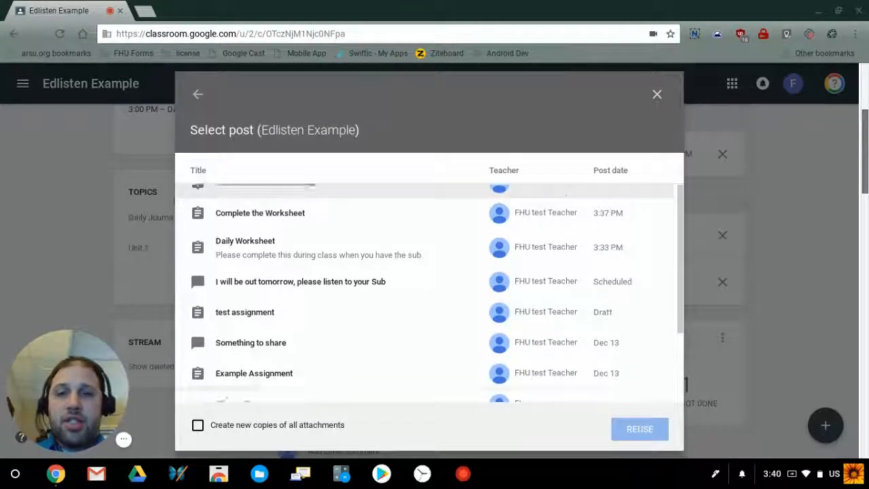
scroll(429, 292, "up", 2)
scroll(429, 292, "down", 2)
scroll(429, 292, "up", 1)
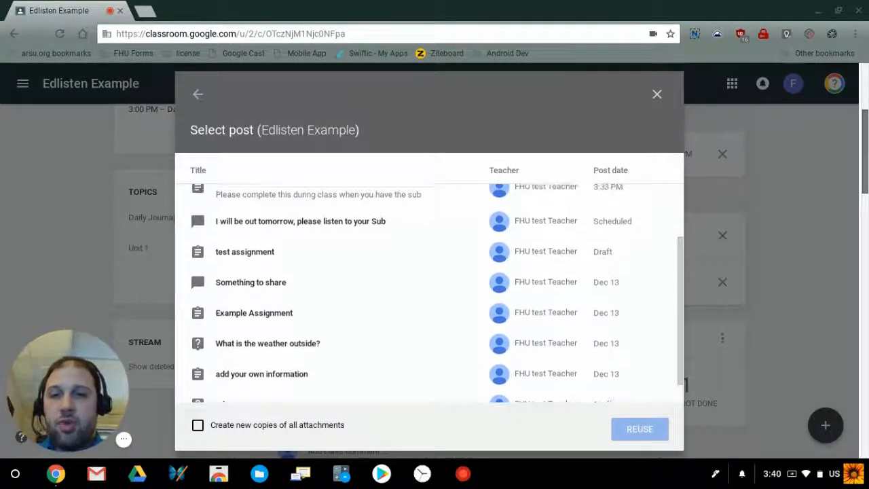
left_click(254, 312)
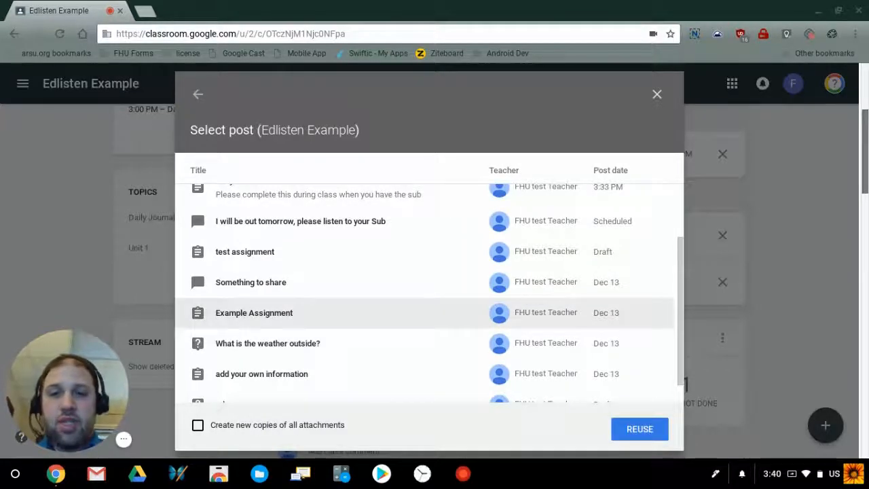
left_click(639, 428)
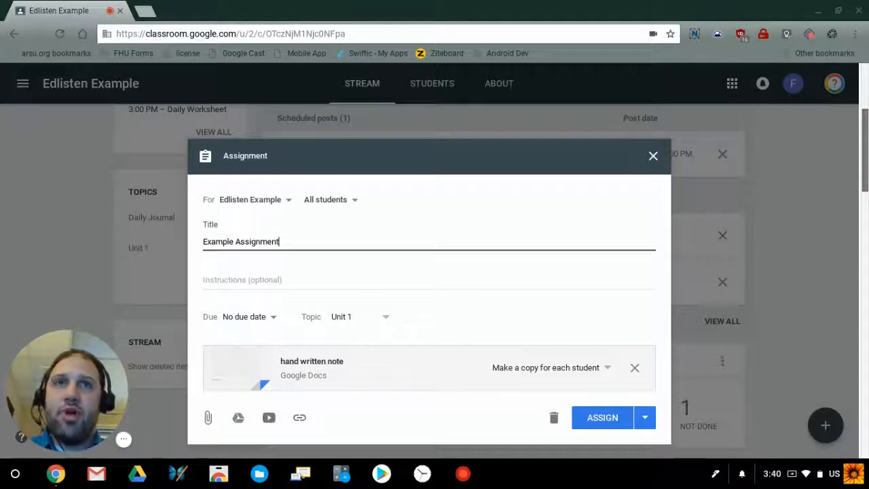
scroll(429, 286, "down", 3)
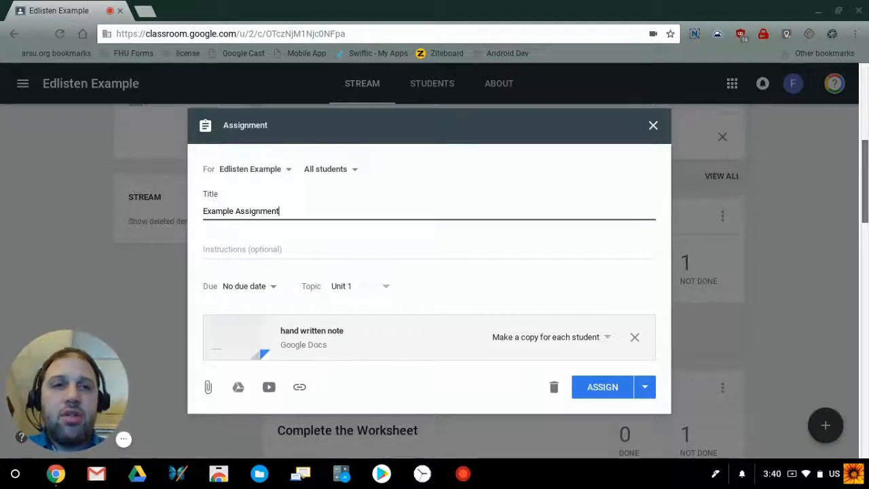
key("Escape")
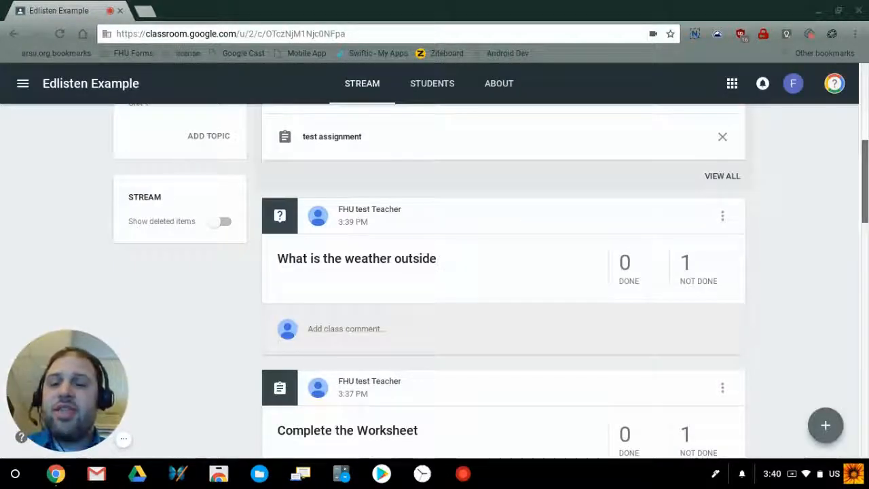